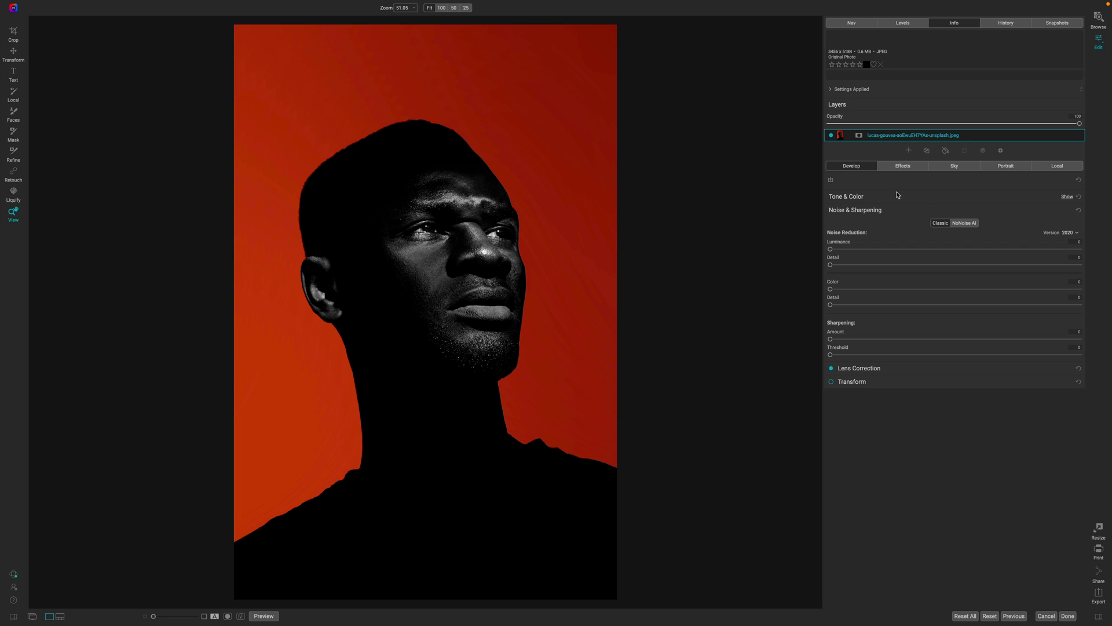
Add a bright yellow Color Fill layer and move it beneath the portrait layer.
click(945, 150)
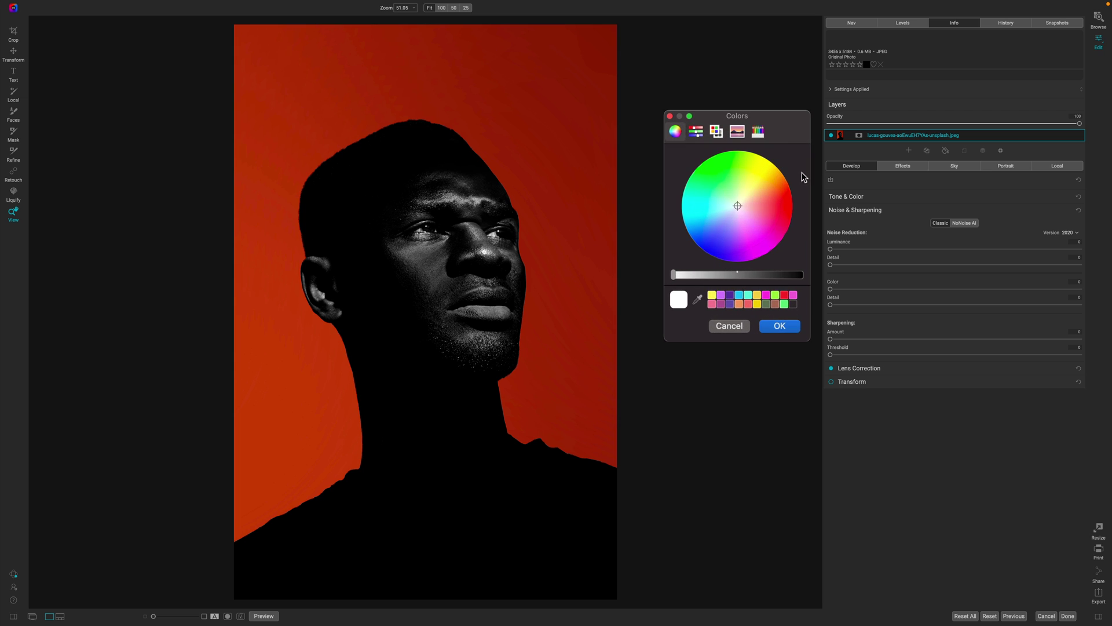
drag(742, 196, 757, 182)
click(770, 326)
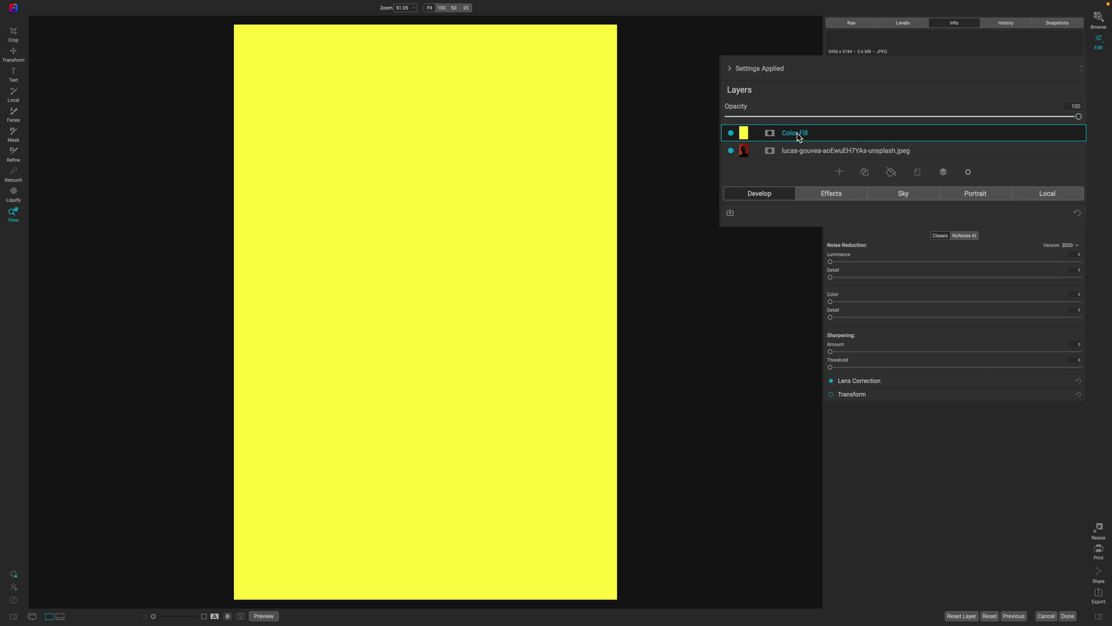
drag(831, 140, 804, 168)
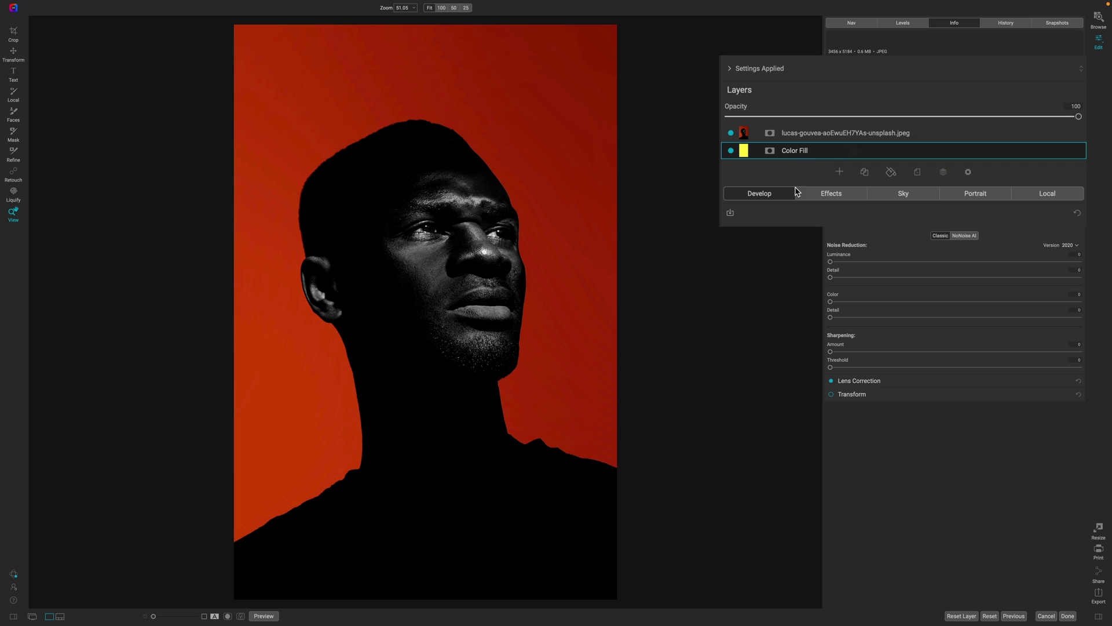
Invert the portrait layer's mask to hide the photo and shrink the mask brush to 1100.
click(768, 134)
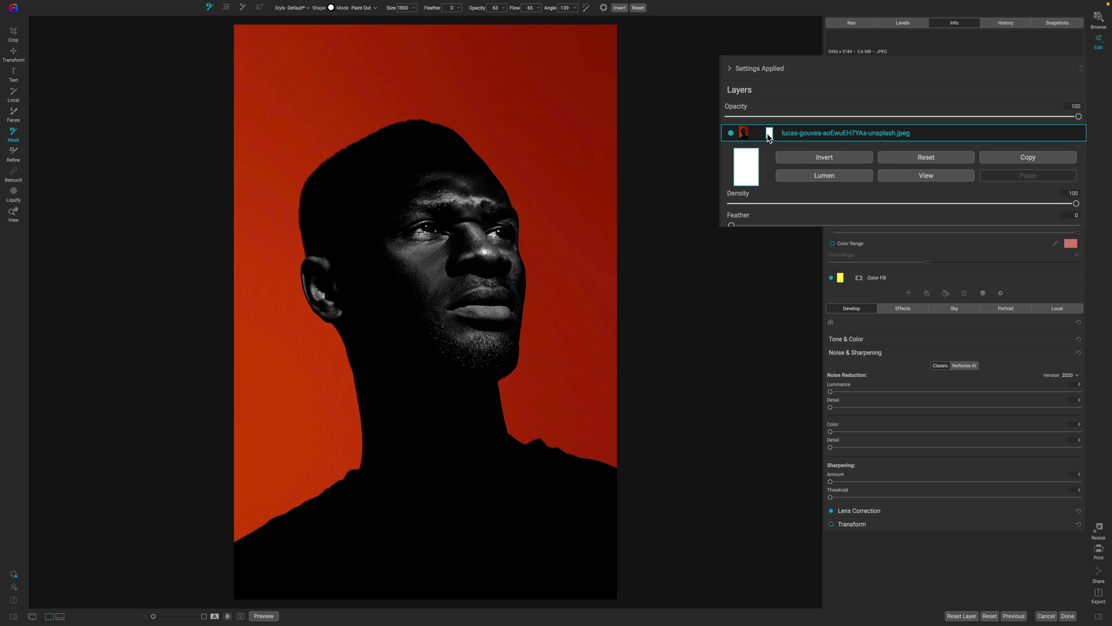
click(808, 158)
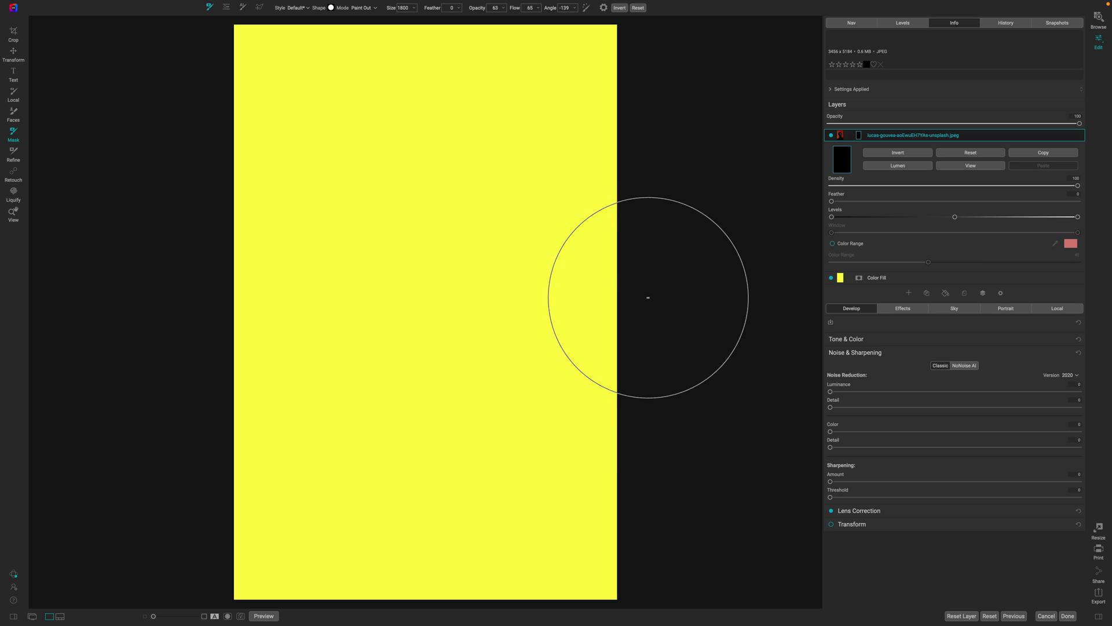
key(bracketleft)
key(bracketleft)
key(bracketleft)
key(bracketleft)
key(bracketleft)
key(bracketleft)
key(bracketleft)
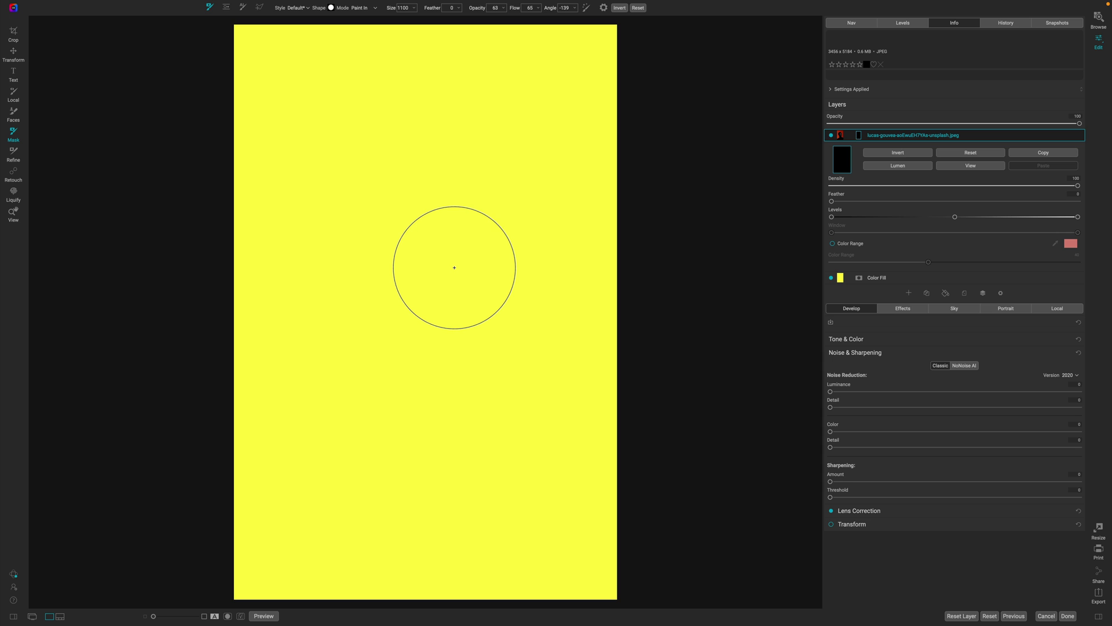
Stamp mask circles over the eye, face, ear, top of head, chin and neck.
click(401, 232)
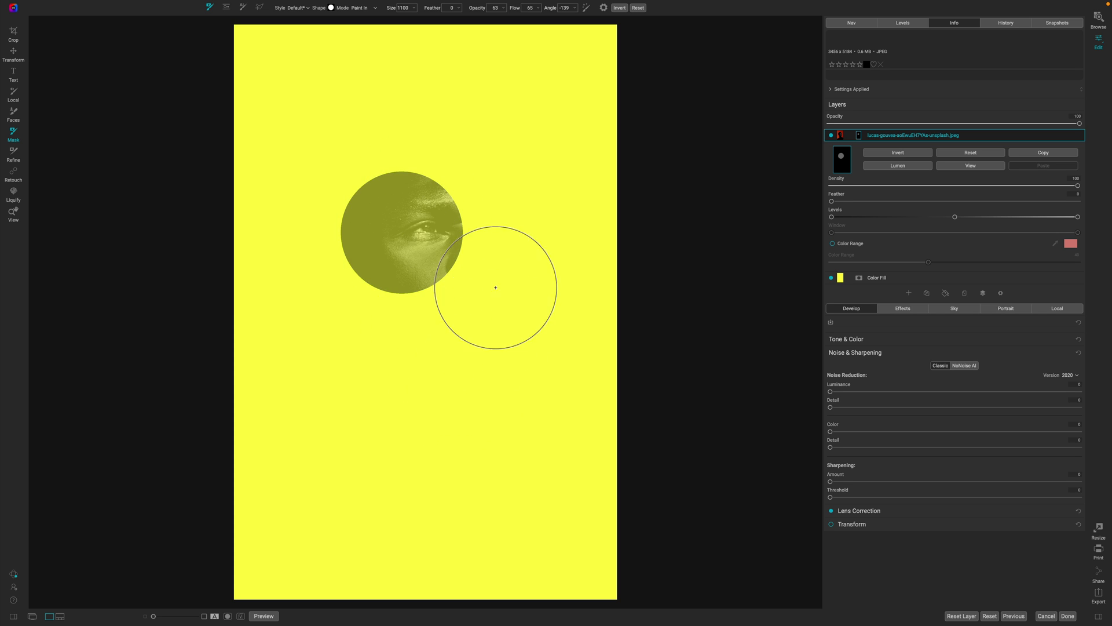
click(507, 248)
click(416, 321)
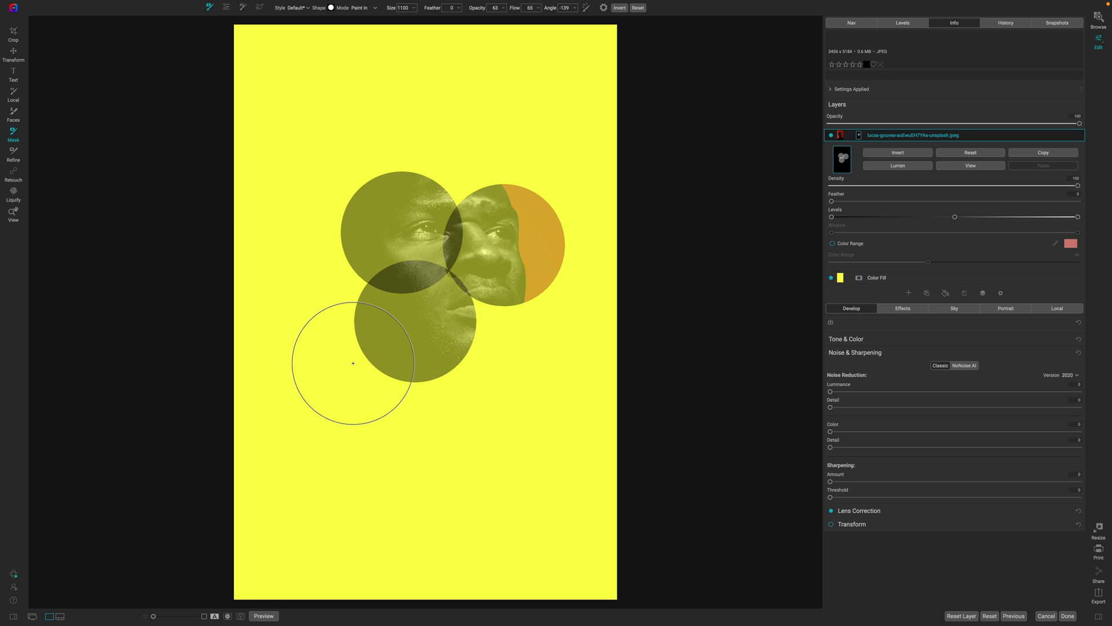
click(336, 299)
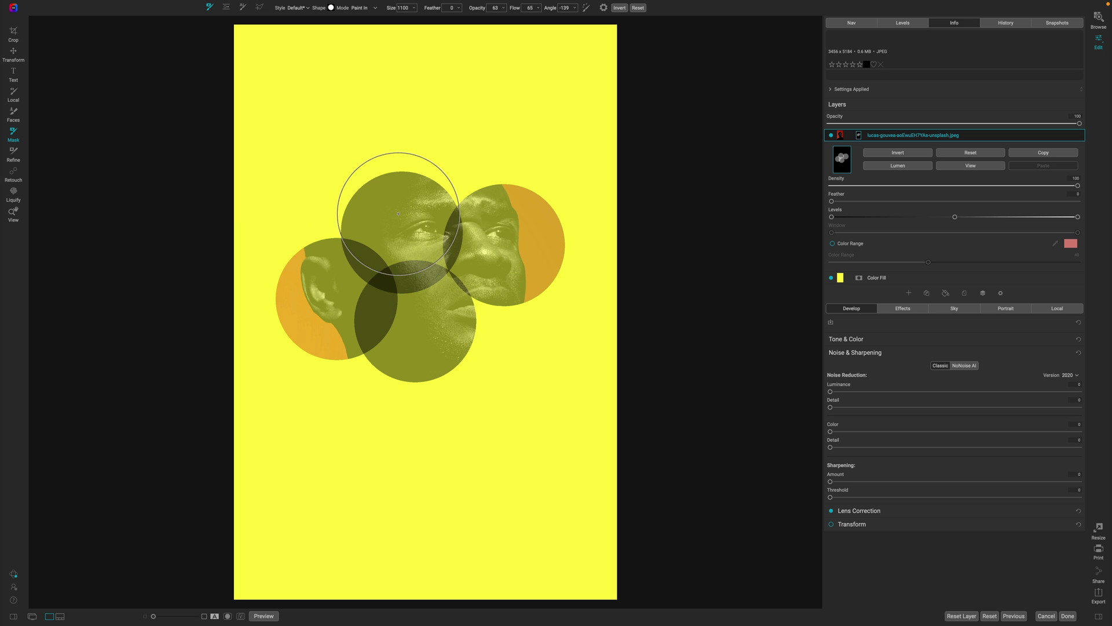
click(461, 157)
click(349, 145)
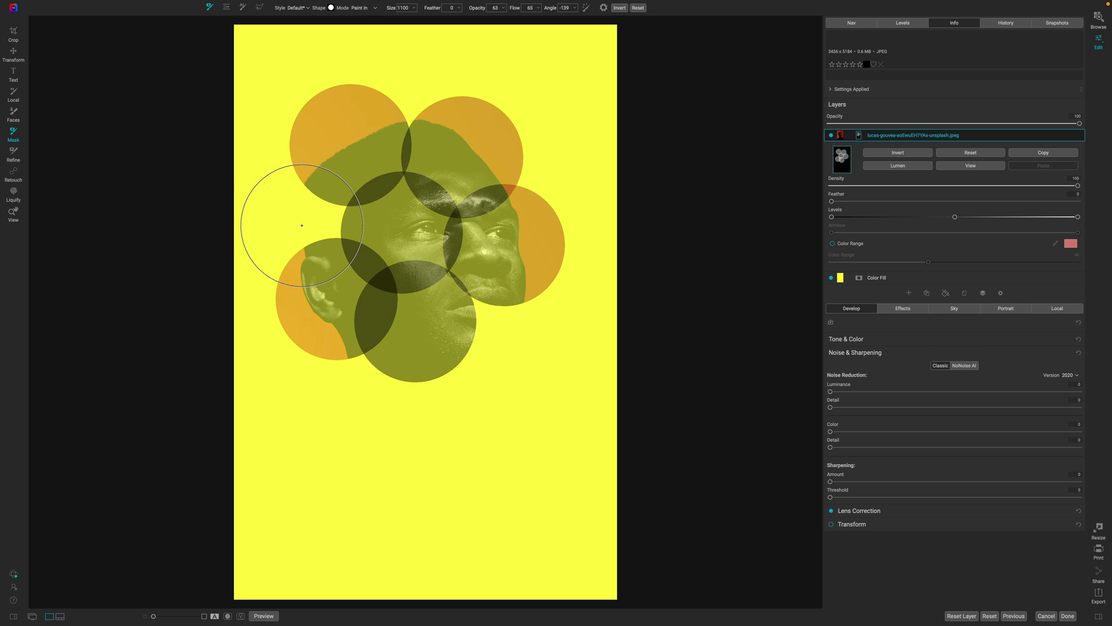
click(302, 212)
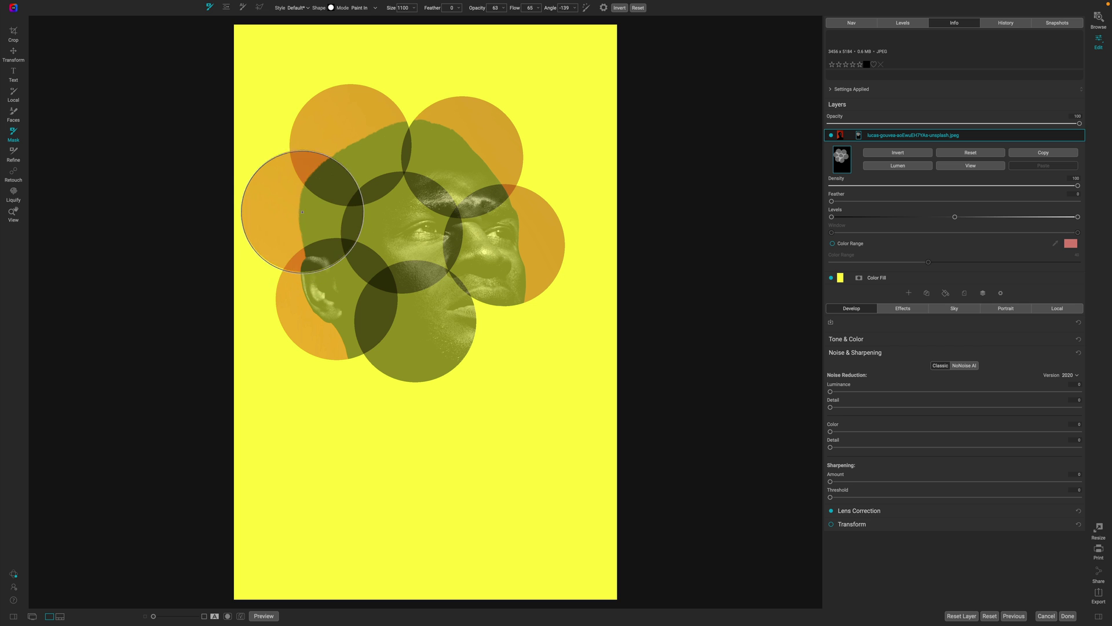
click(505, 332)
click(451, 412)
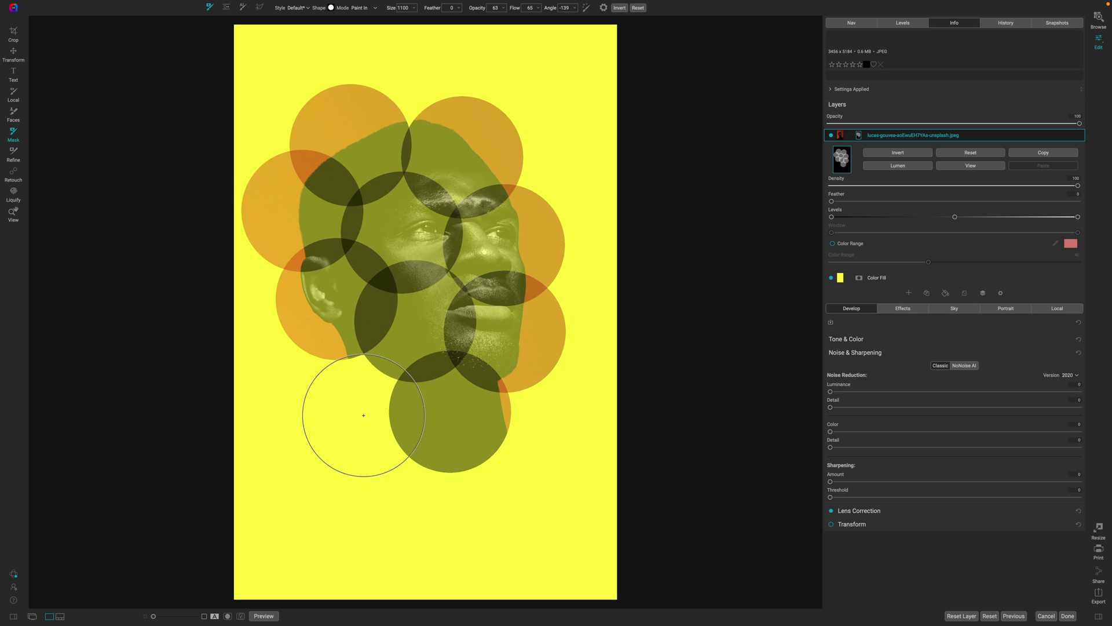
click(350, 400)
Stamp more circles over the shoulders, body and along the bottom edge of the image.
click(555, 423)
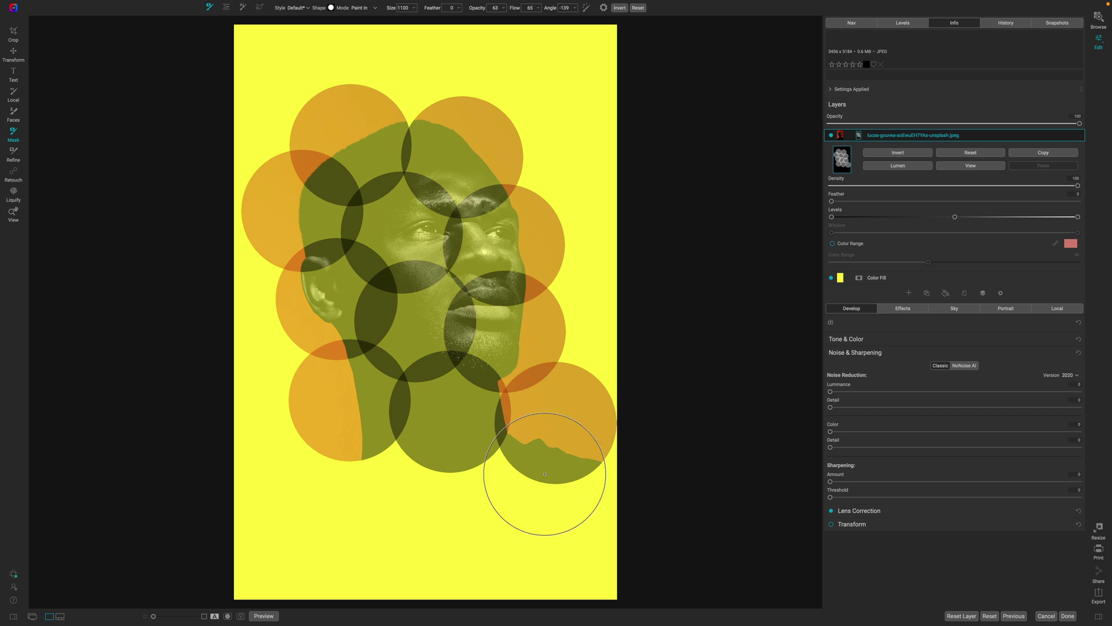
click(388, 499)
click(273, 483)
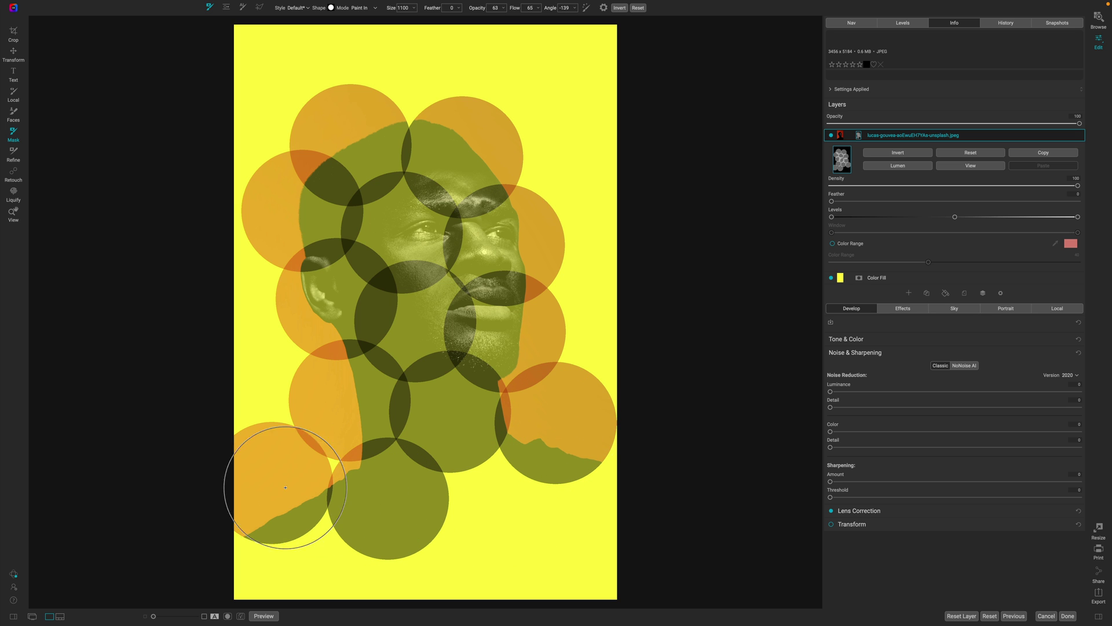
click(482, 504)
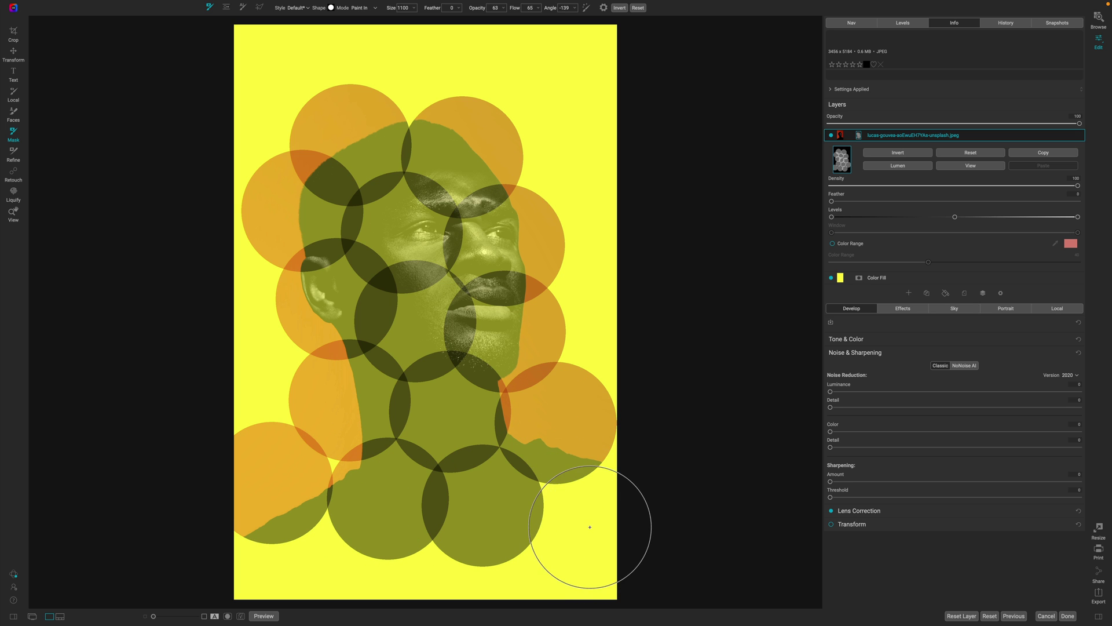
click(590, 528)
click(527, 573)
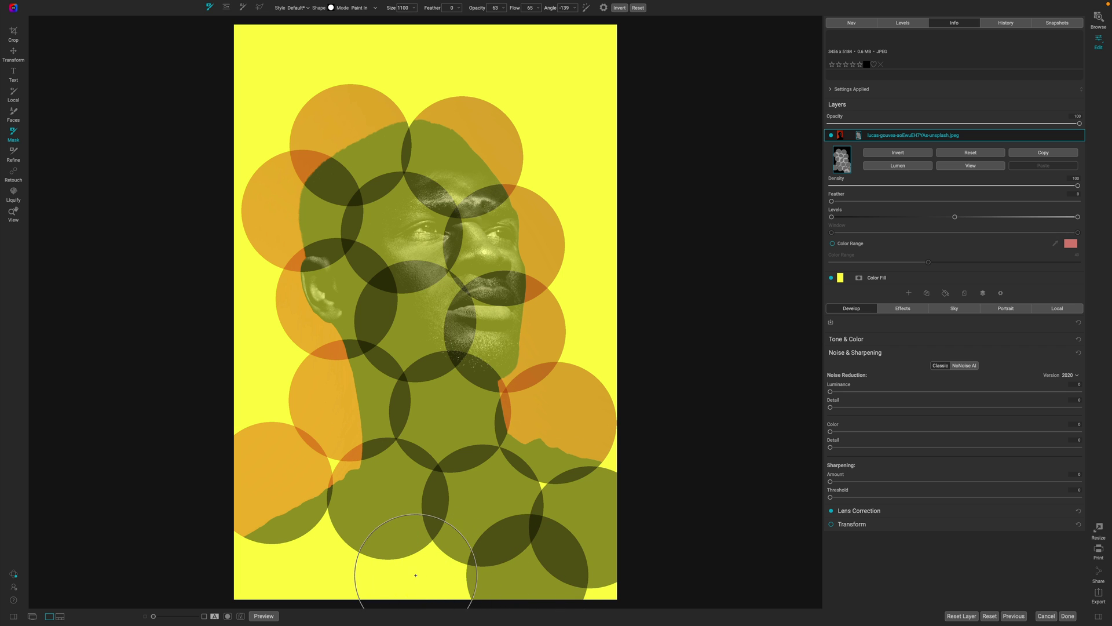
click(414, 588)
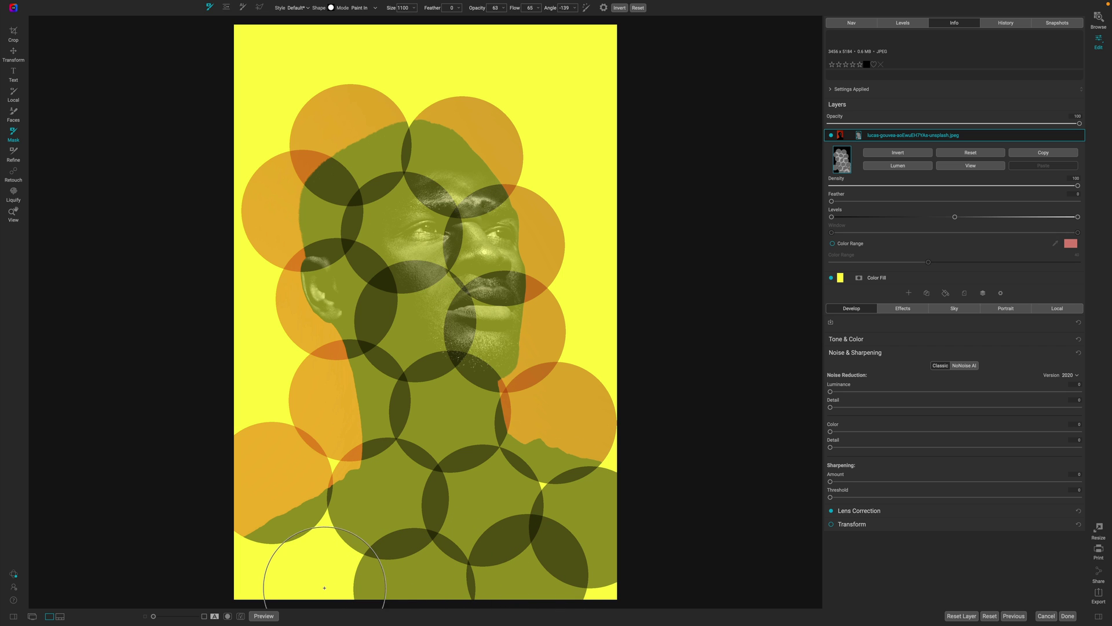
click(320, 568)
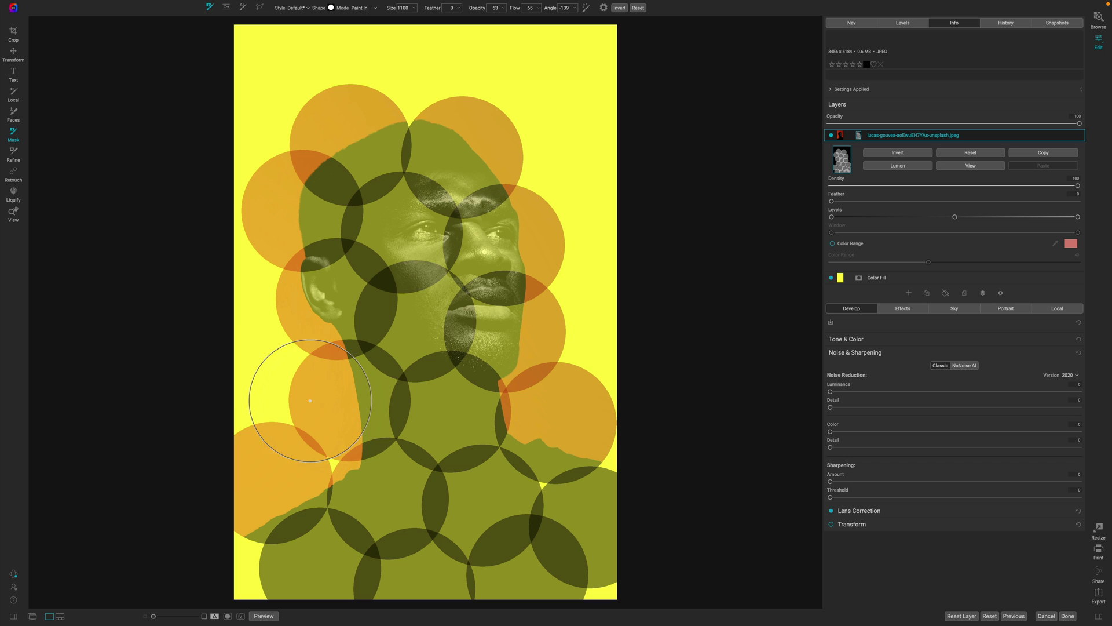
Extend the revealed area into the left, top and right background edges.
click(257, 382)
click(250, 299)
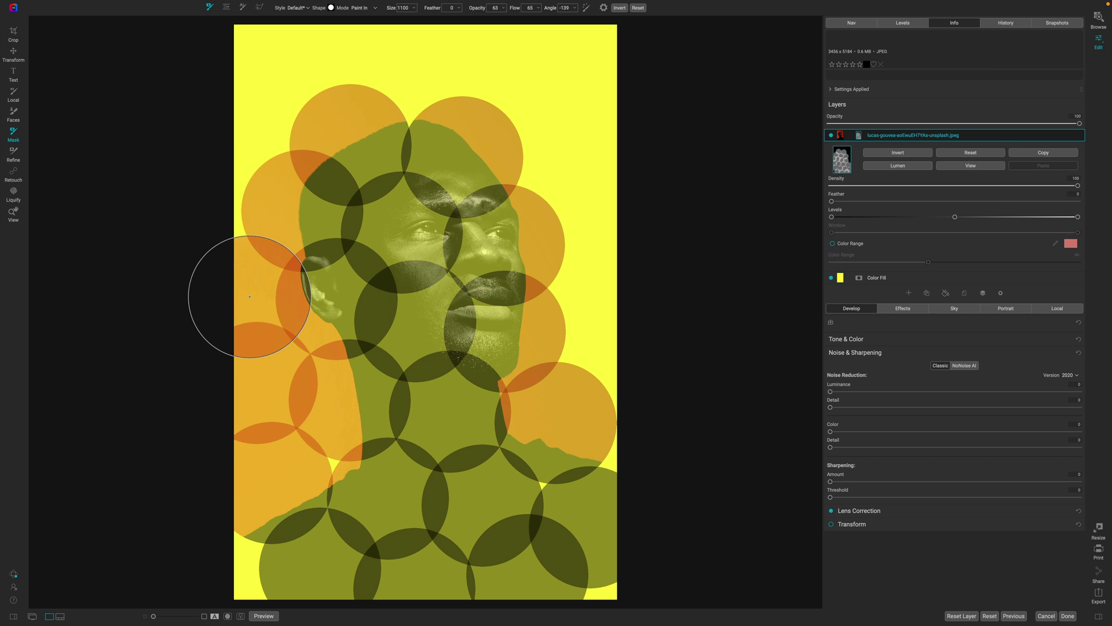
click(245, 133)
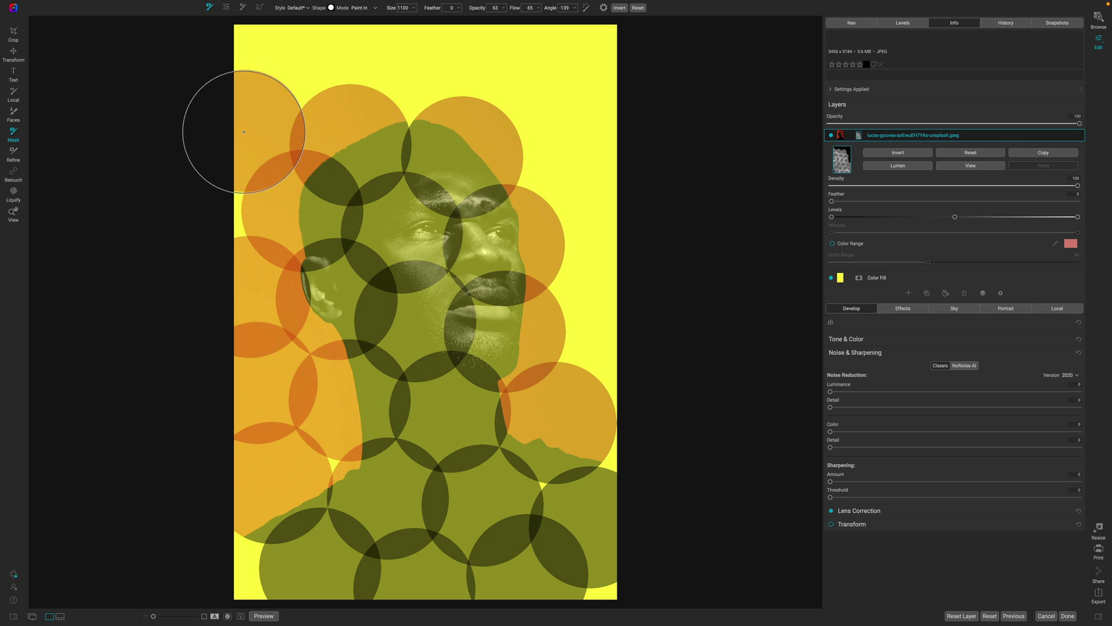
click(554, 148)
click(587, 211)
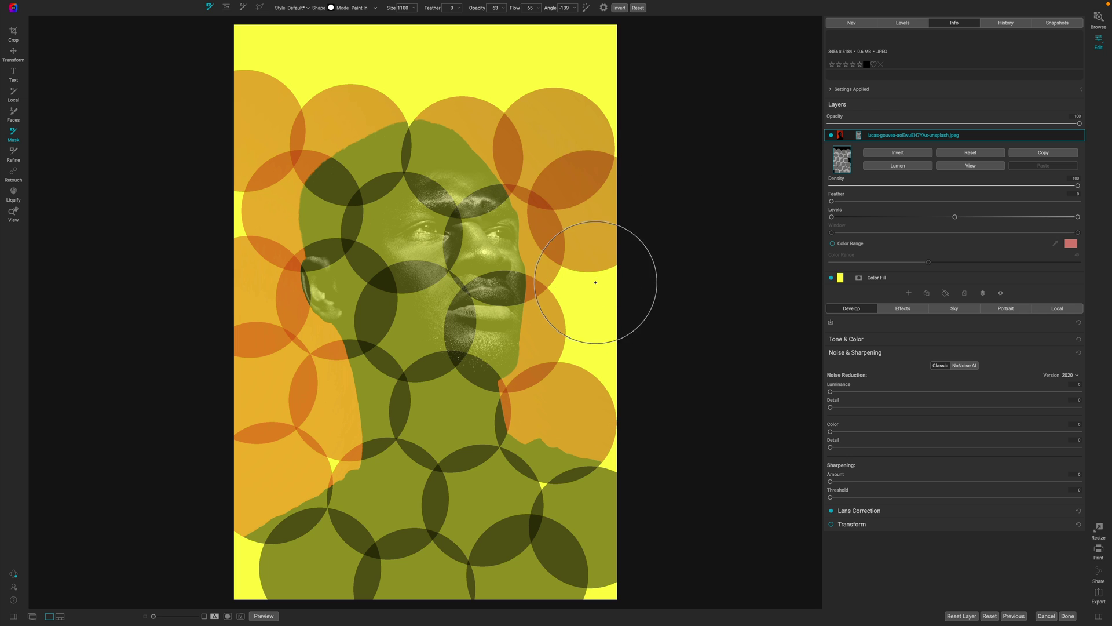
click(587, 315)
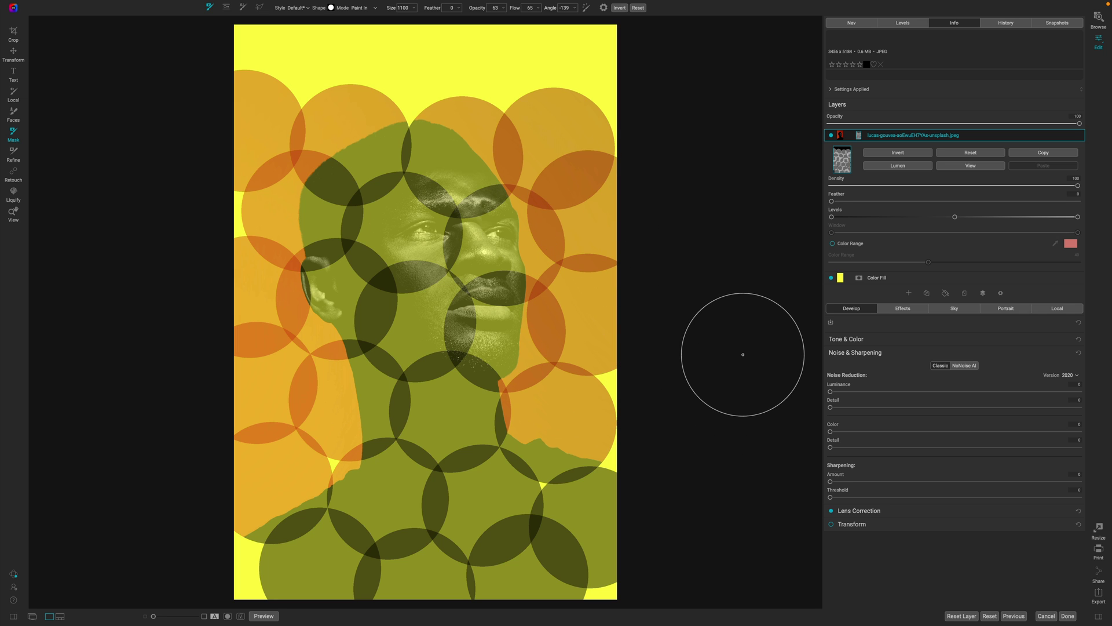
Reset the portrait mask, then invert it so the portrait is hidden again.
click(979, 155)
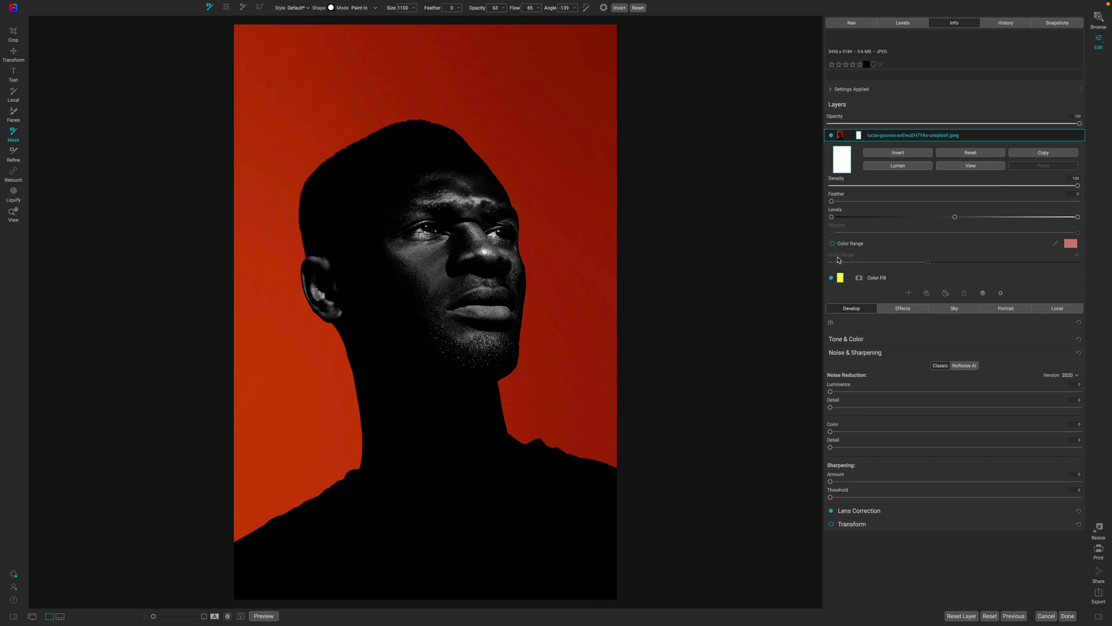
click(898, 152)
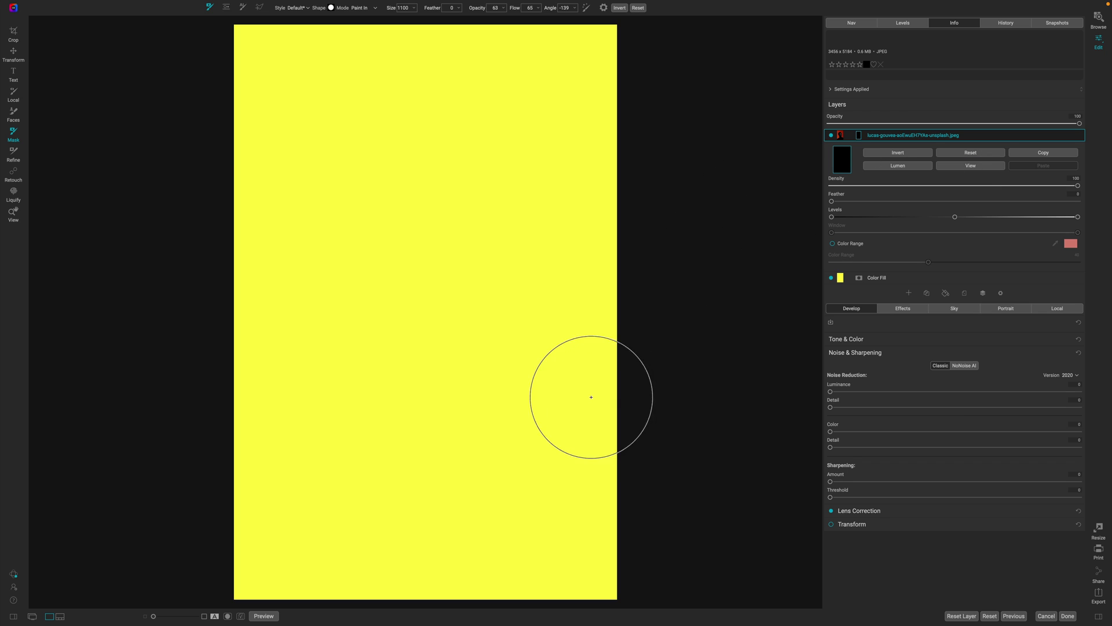
click(309, 8)
click(328, 7)
Browse the brush shape library down to the ON1-Watercolor-Brushes set.
click(328, 7)
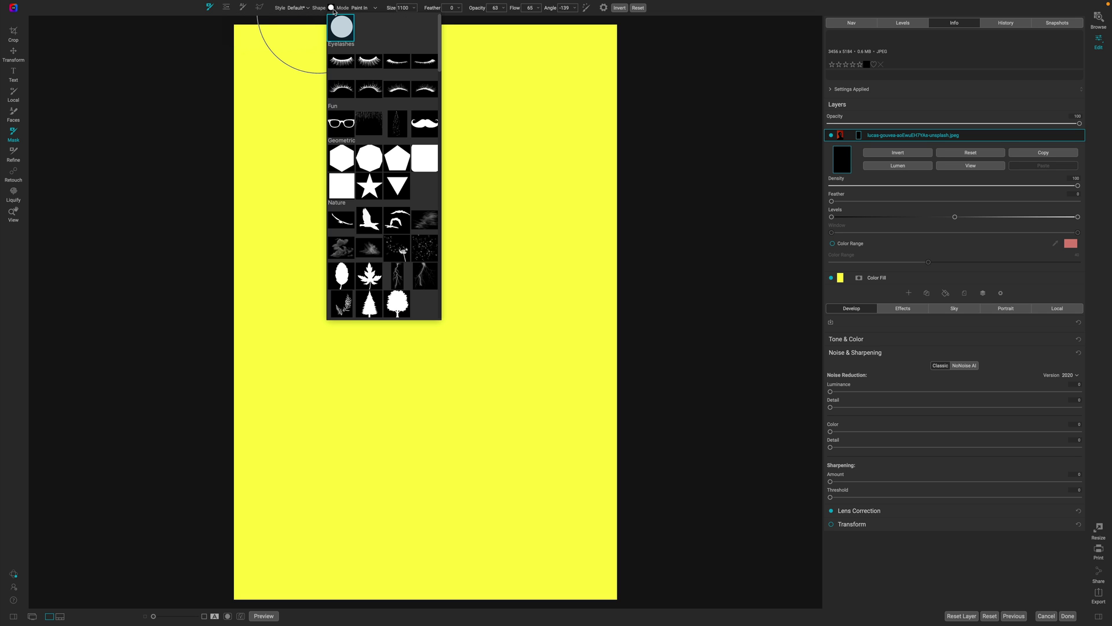
scroll(370, 166, down, 3)
scroll(371, 165, down, 3)
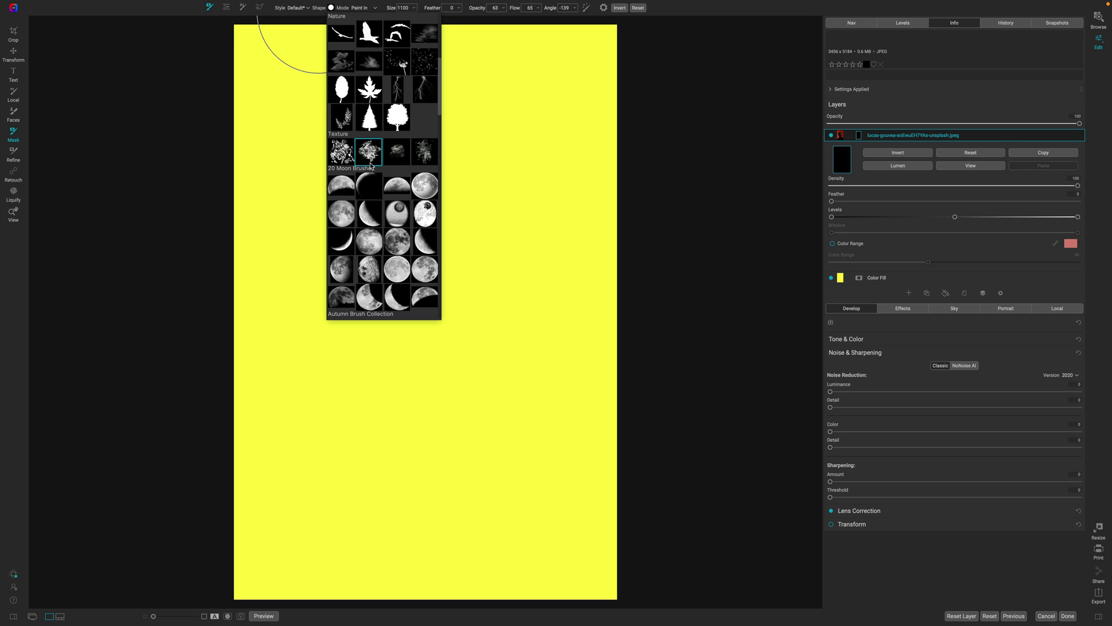
scroll(371, 165, down, 15)
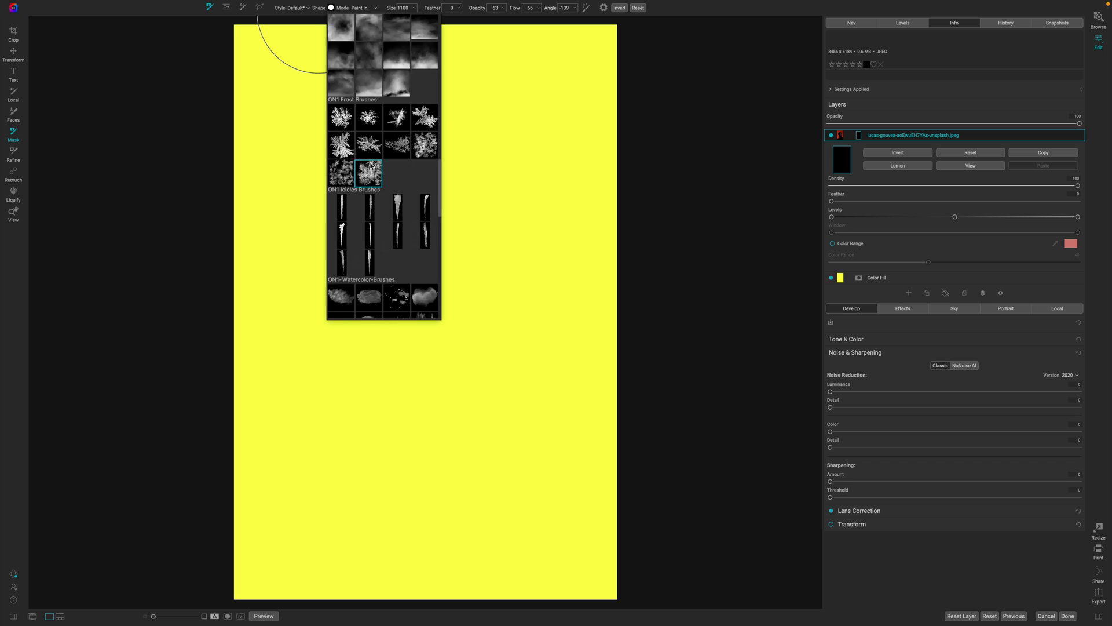
scroll(371, 165, down, 5)
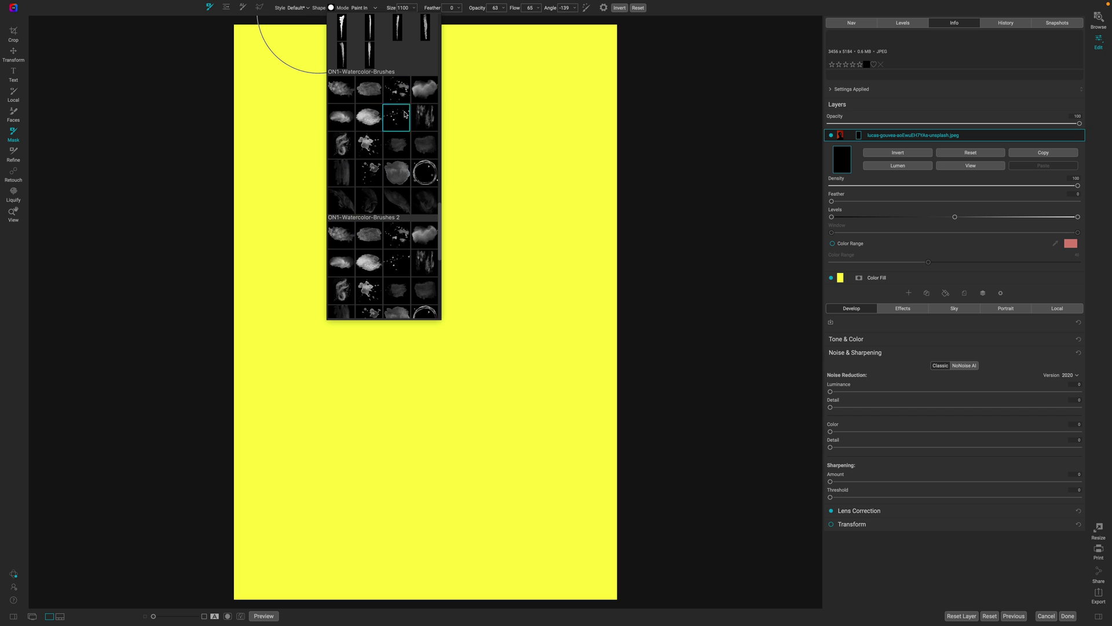
scroll(396, 194, down, 2)
scroll(397, 195, down, 7)
scroll(397, 194, up, 7)
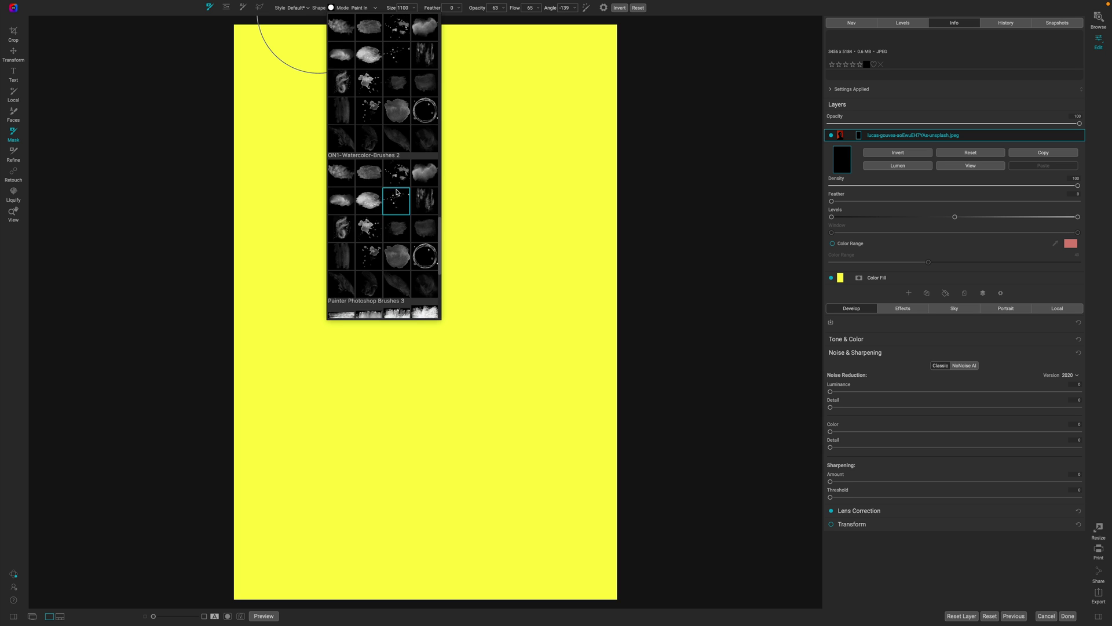
scroll(396, 194, down, 5)
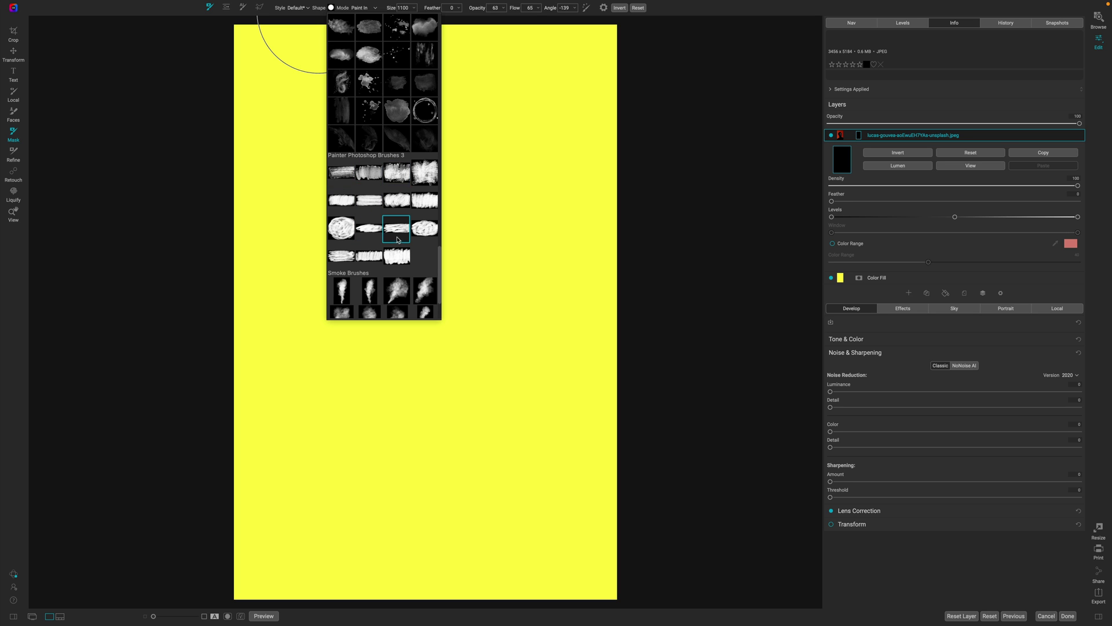
scroll(396, 239, up, 5)
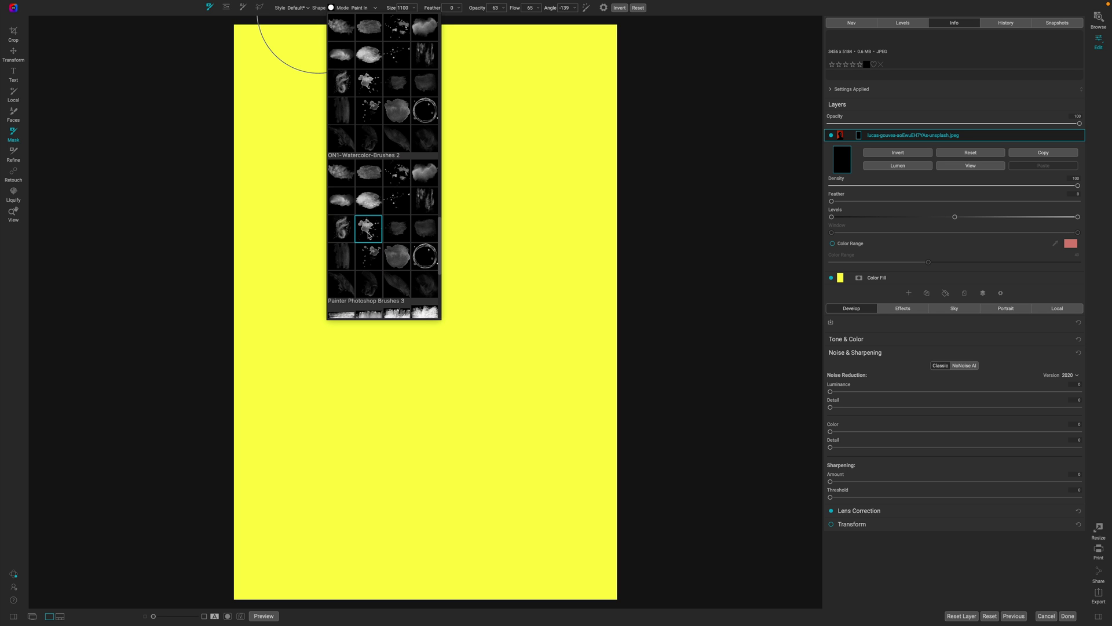
Choose the splatter watercolor brush at size 1700, angle -180, and paint splatters across the canvas.
click(367, 230)
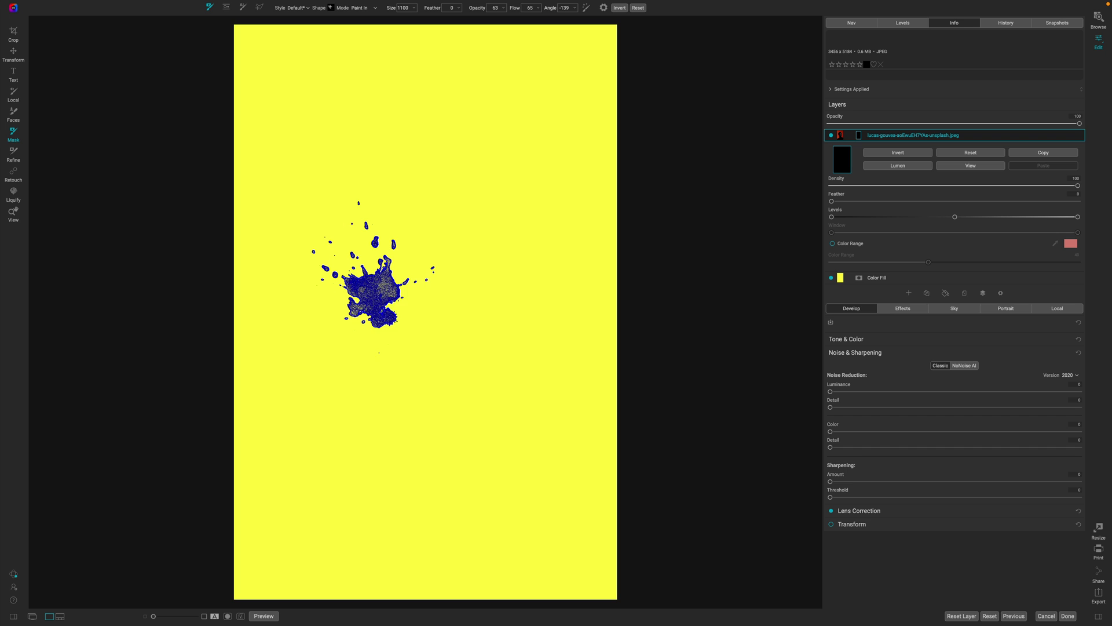
key(bracketright)
key(bracketright)
key(bracketright)
key(bracketright)
key(bracketright)
key(bracketright)
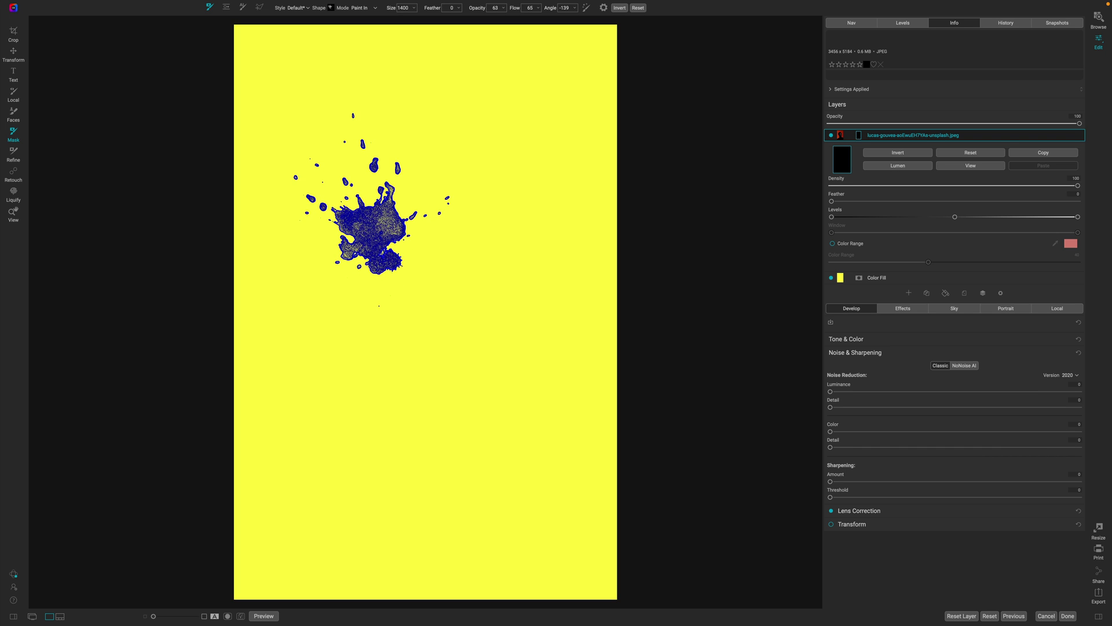
click(368, 230)
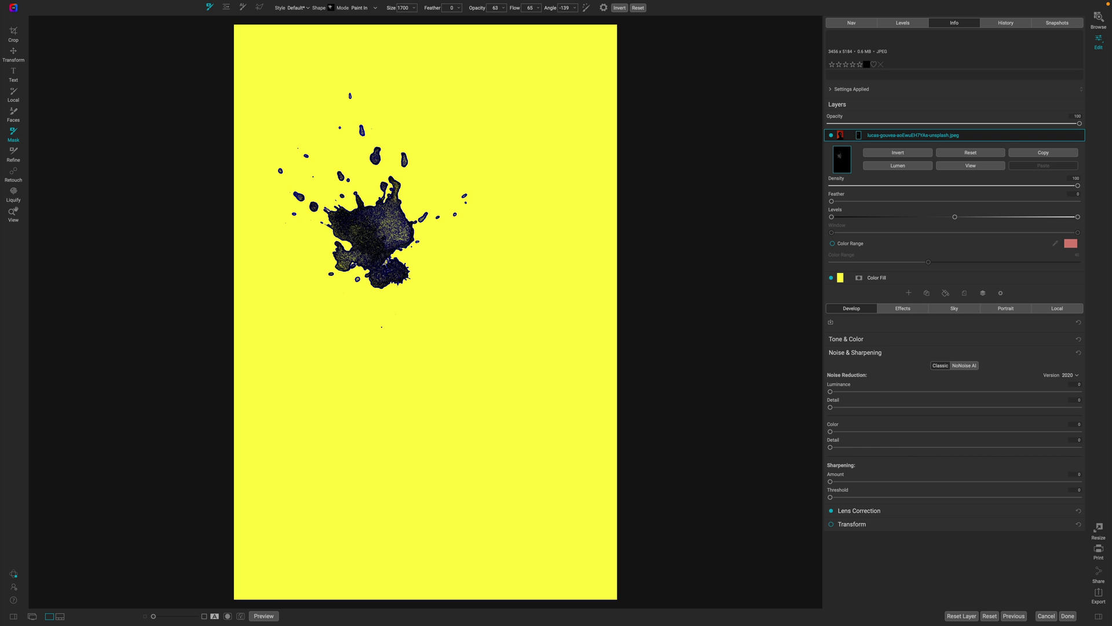
click(452, 230)
mouse_move(525, 362)
mouse_down()
mouse_move(344, 311)
mouse_move(372, 424)
mouse_move(449, 411)
mouse_move(467, 393)
mouse_move(776, 458)
mouse_up()
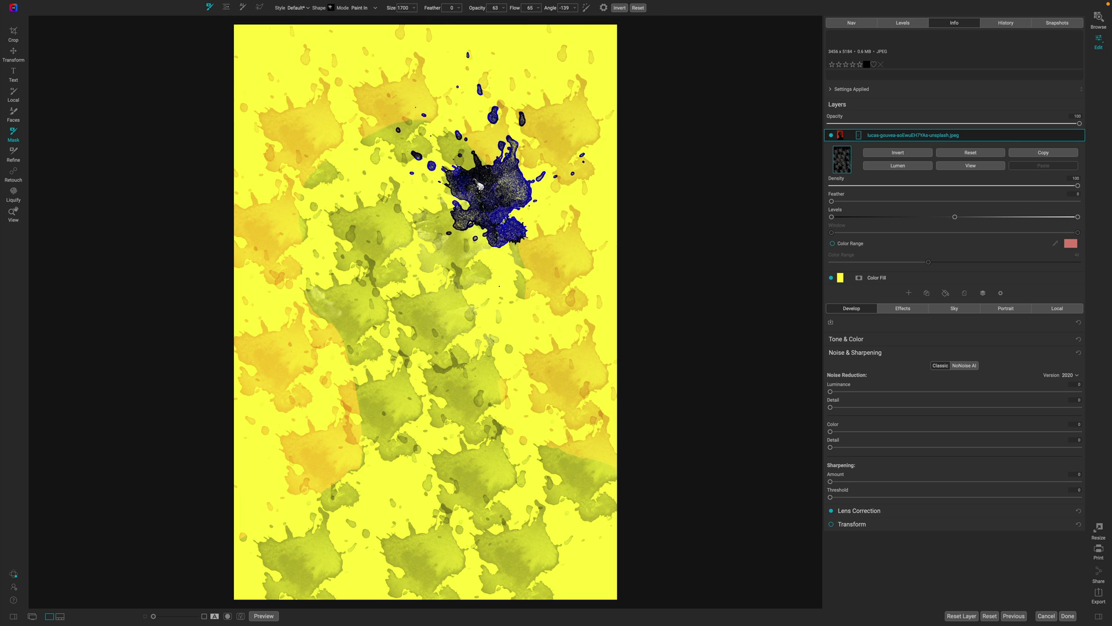
drag(583, 16, 524, 23)
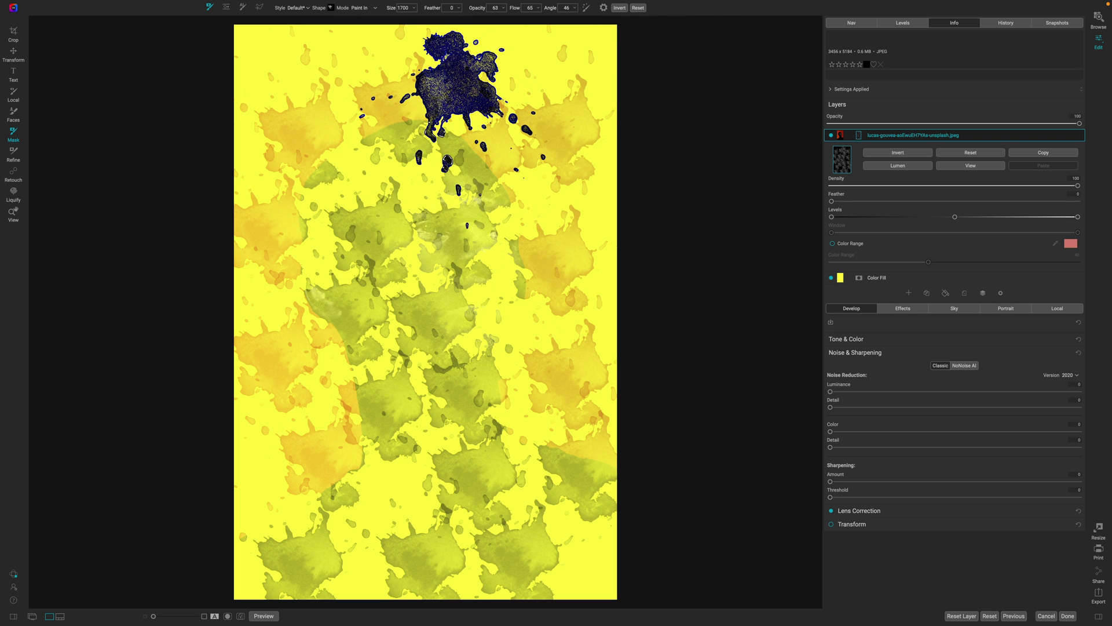
mouse_move(304, 176)
mouse_down()
mouse_move(421, 180)
mouse_move(345, 168)
mouse_move(305, 321)
mouse_move(376, 256)
mouse_move(500, 281)
mouse_move(500, 305)
mouse_move(446, 366)
mouse_move(430, 259)
mouse_move(433, 376)
mouse_move(406, 391)
mouse_move(397, 339)
mouse_move(354, 336)
mouse_move(296, 248)
mouse_move(269, 311)
mouse_move(336, 388)
mouse_move(321, 398)
mouse_move(531, 439)
mouse_move(427, 422)
mouse_move(500, 331)
mouse_move(540, 422)
mouse_move(562, 351)
mouse_move(561, 284)
mouse_move(539, 223)
mouse_move(515, 205)
mouse_move(559, 235)
mouse_move(549, 328)
mouse_move(589, 297)
mouse_move(577, 181)
mouse_move(546, 131)
mouse_move(454, 101)
mouse_move(534, 68)
mouse_move(580, 67)
mouse_move(519, 513)
mouse_move(581, 614)
mouse_move(406, 583)
mouse_move(393, 550)
mouse_move(399, 519)
mouse_move(323, 473)
mouse_move(253, 461)
mouse_move(271, 538)
mouse_move(296, 566)
mouse_move(256, 566)
mouse_move(293, 484)
mouse_move(261, 388)
mouse_move(260, 66)
mouse_move(484, 52)
mouse_move(405, 69)
mouse_up()
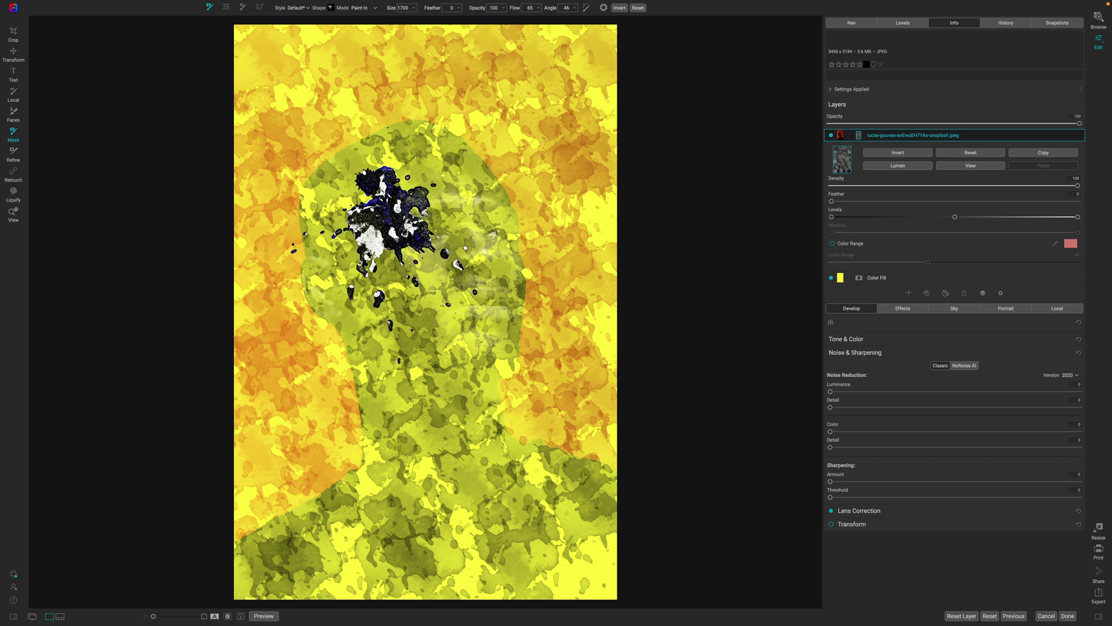
Paint full-strength splatters over the head and forehead to bring out the face.
mouse_move(405, 232)
mouse_down()
mouse_move(420, 168)
mouse_move(452, 238)
mouse_move(406, 230)
mouse_move(357, 267)
mouse_move(339, 262)
mouse_move(342, 296)
mouse_move(380, 316)
mouse_up()
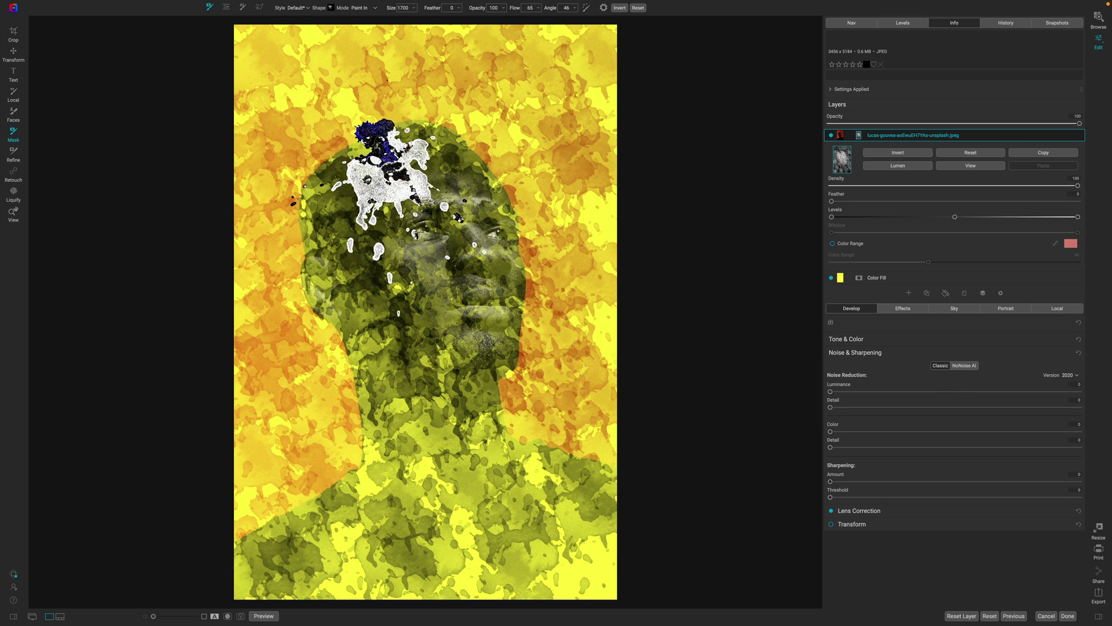
click(386, 180)
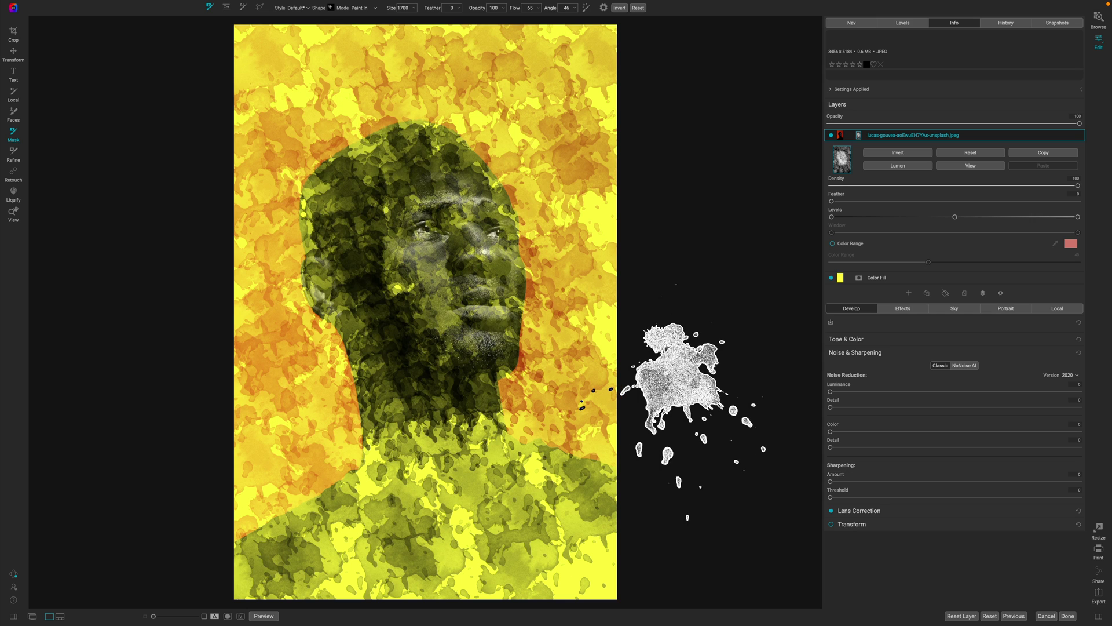
Switch to a large watercolor blob brush, stamp the face, then paint the chin and beard at size 900.
click(336, 8)
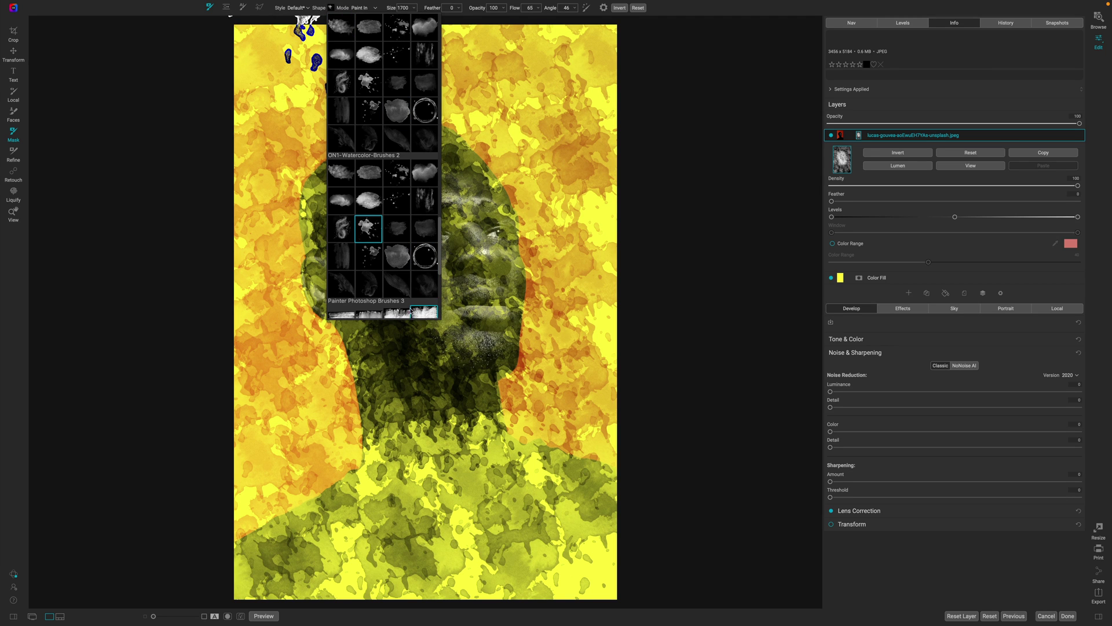
click(394, 258)
click(430, 277)
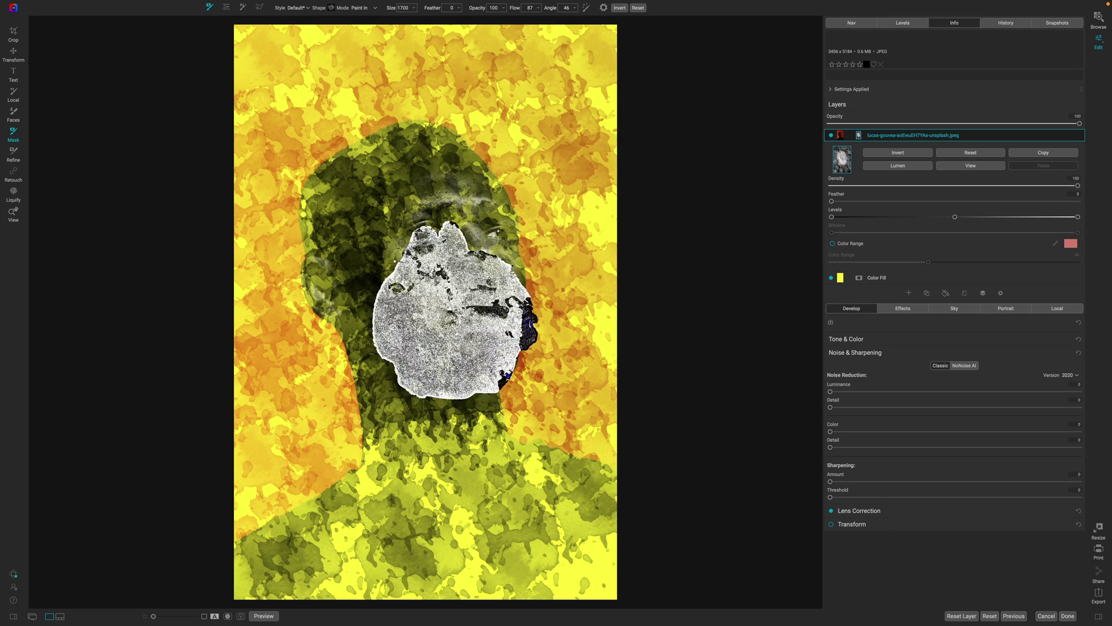
scroll(445, 279, down, 6)
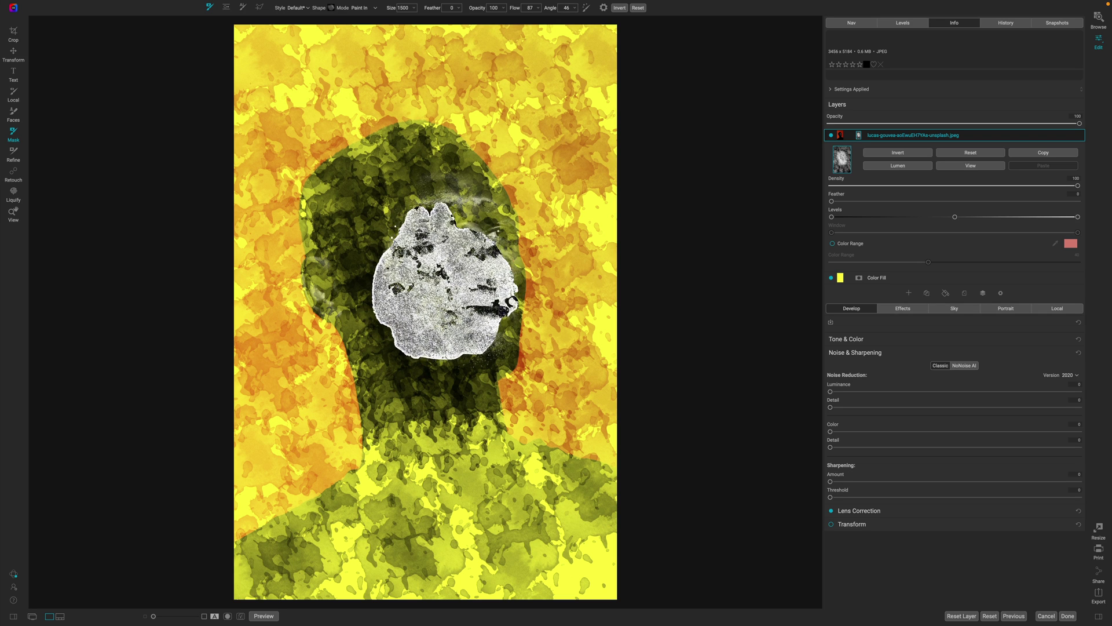
scroll(446, 238, down, 2)
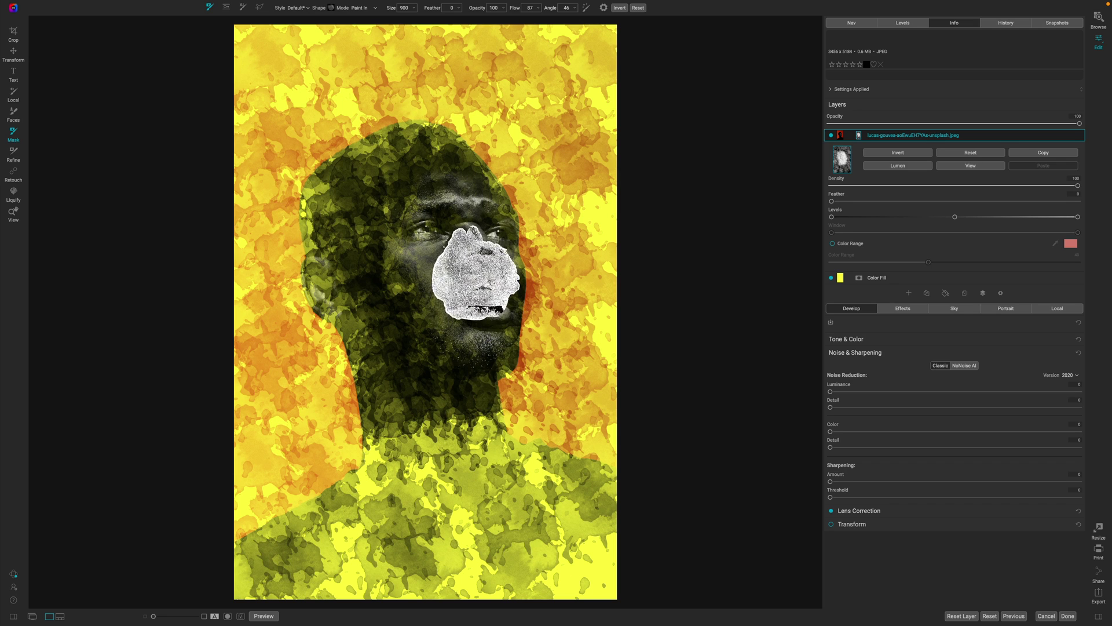
drag(481, 333, 460, 392)
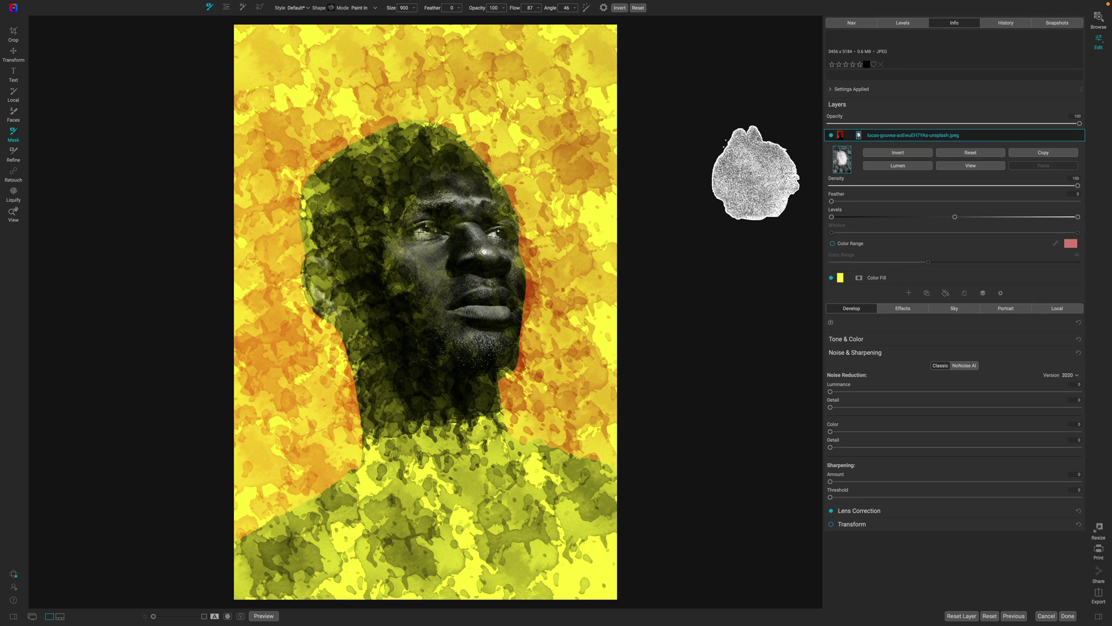
Recolour the Color Fill layer from yellow to bright green through Edit Color Fill.
right_click(841, 280)
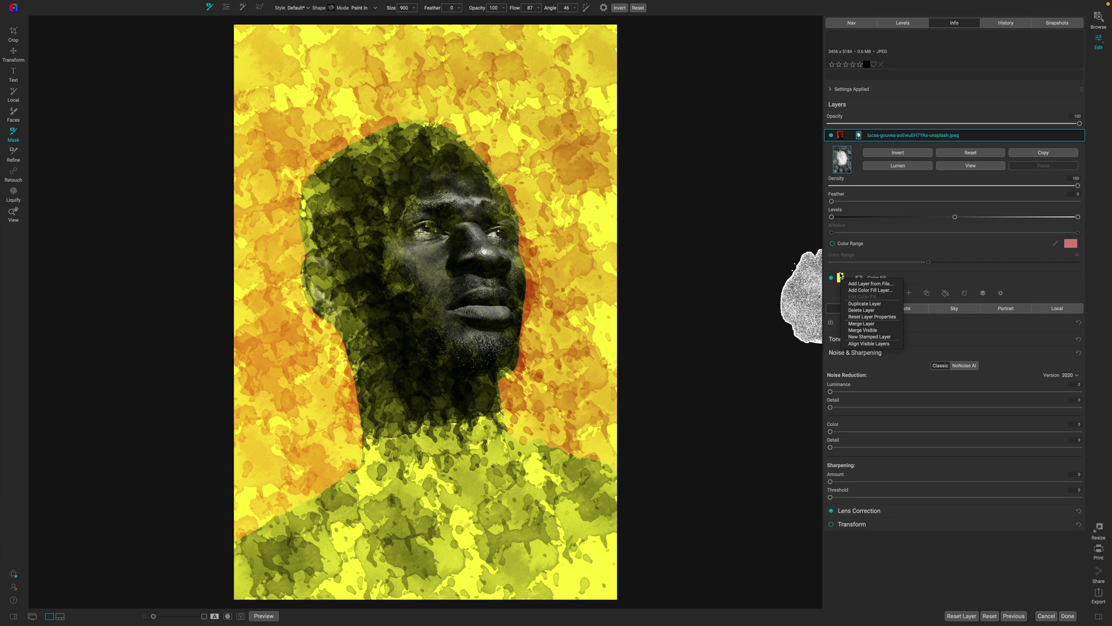
key(Escape)
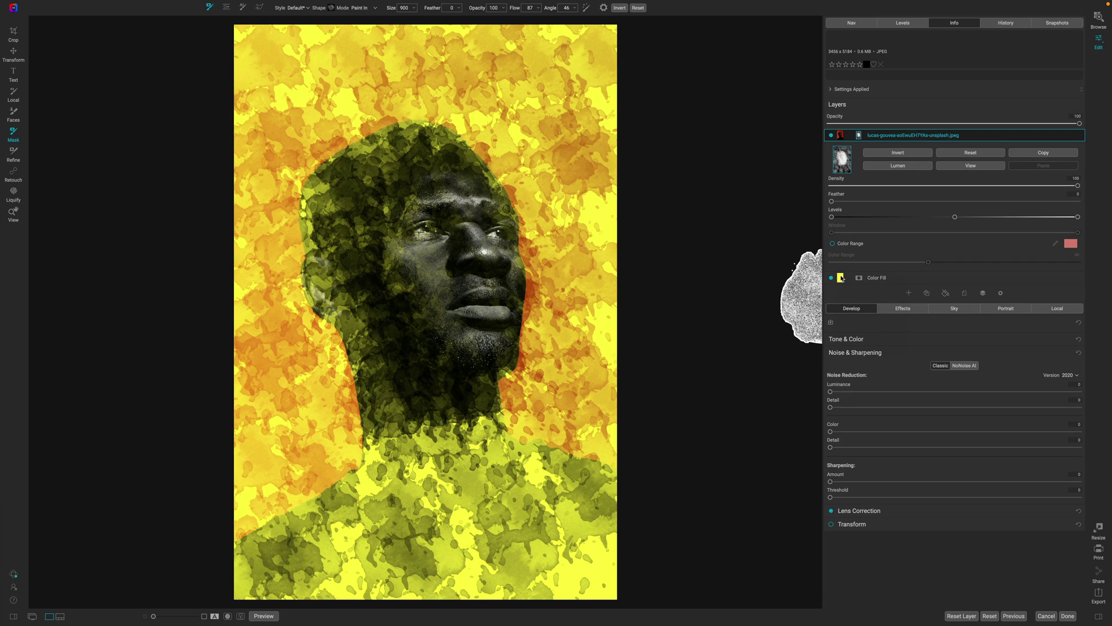
click(841, 279)
right_click(841, 148)
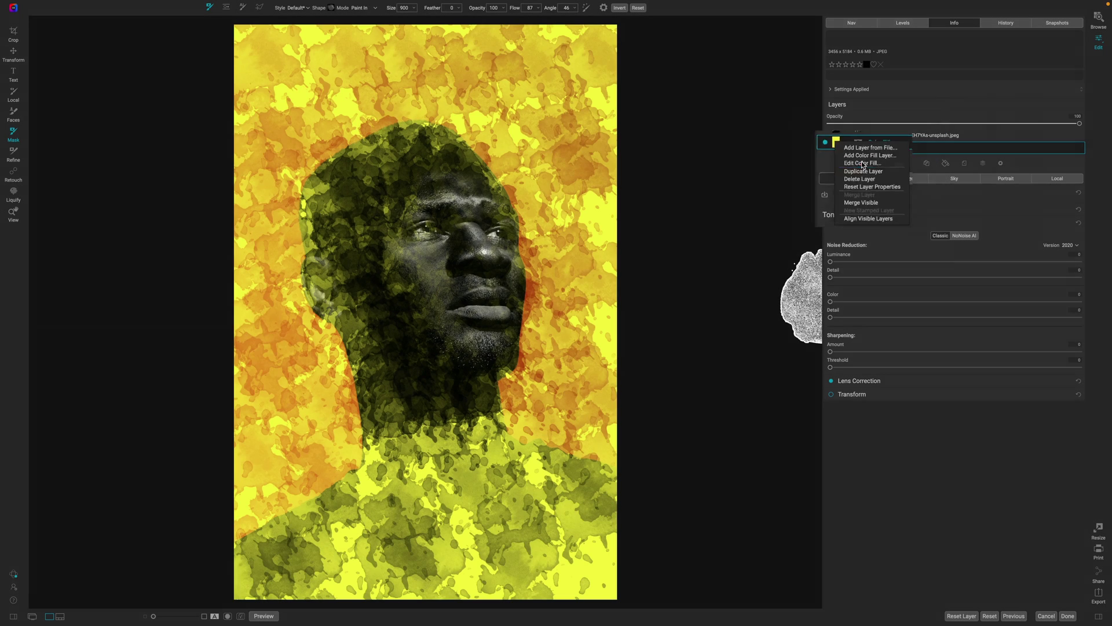
click(863, 163)
drag(738, 215, 722, 189)
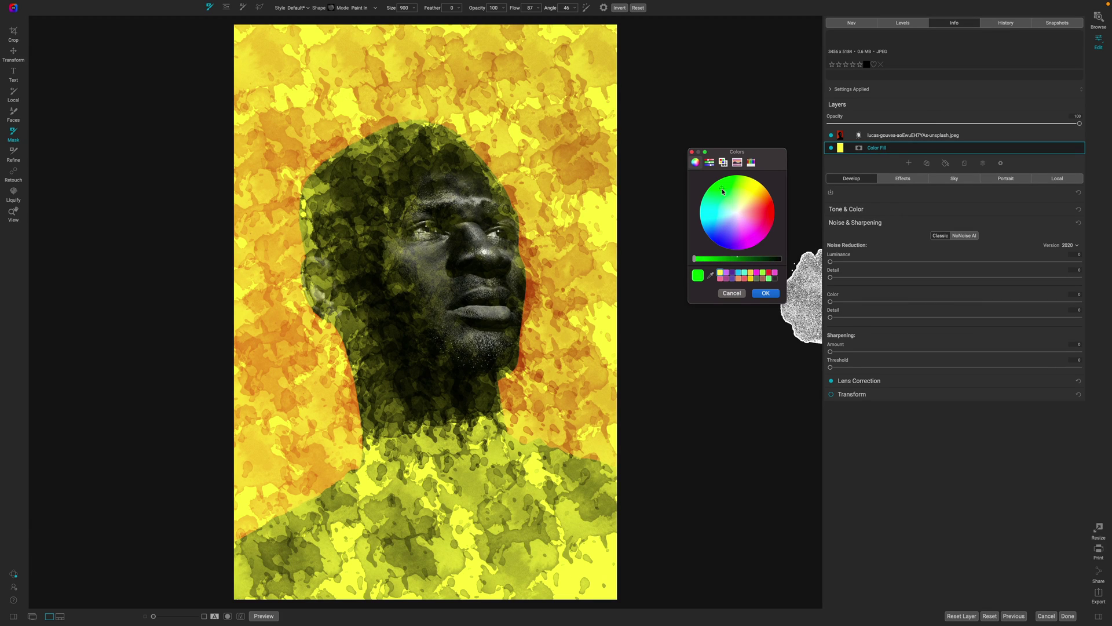
click(766, 293)
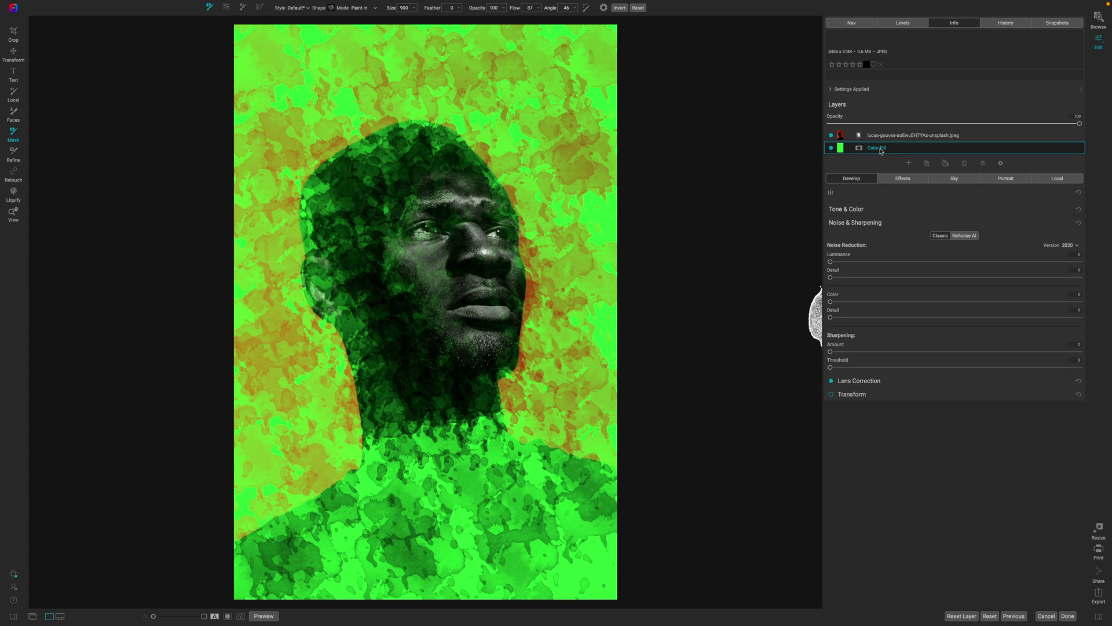
Add a Textures filter to the fill layer, discarding an accidentally added Tone Enhancer.
click(904, 176)
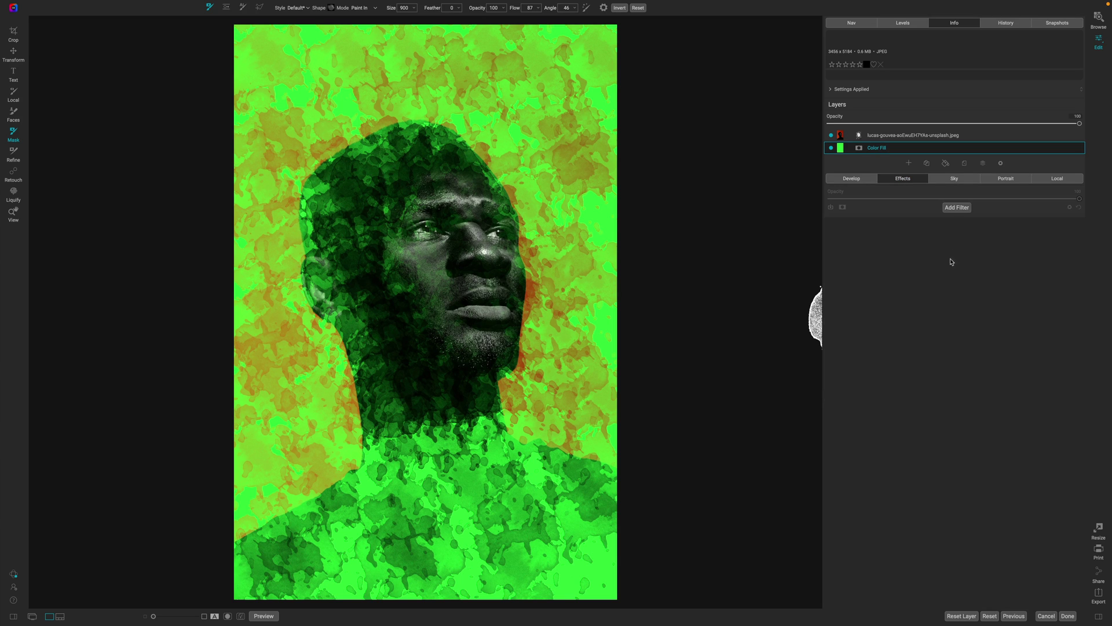
click(956, 208)
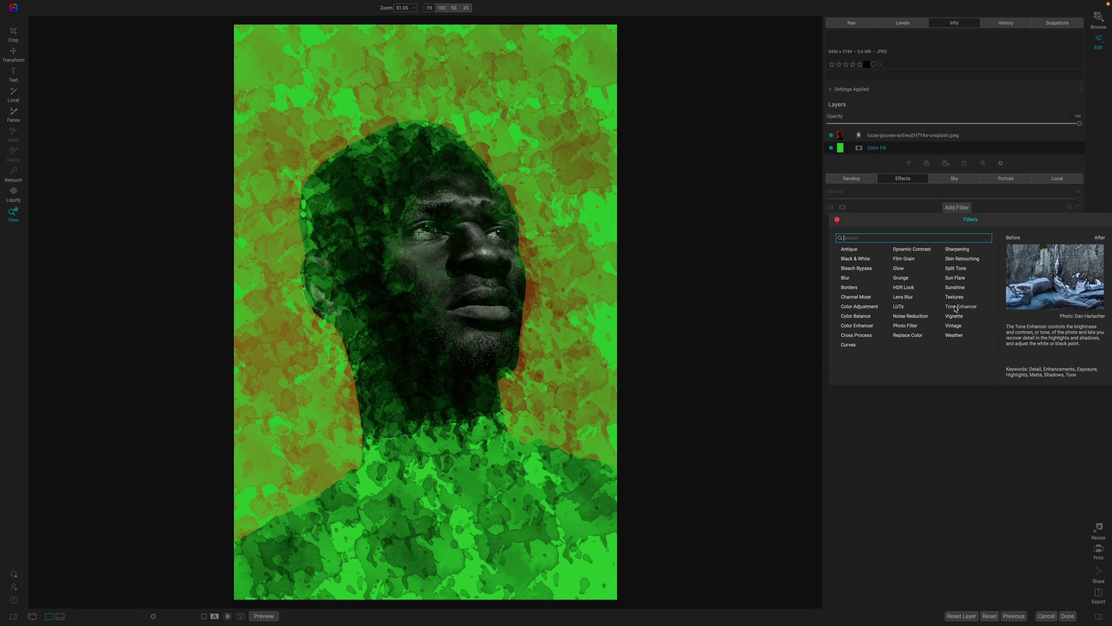
click(957, 309)
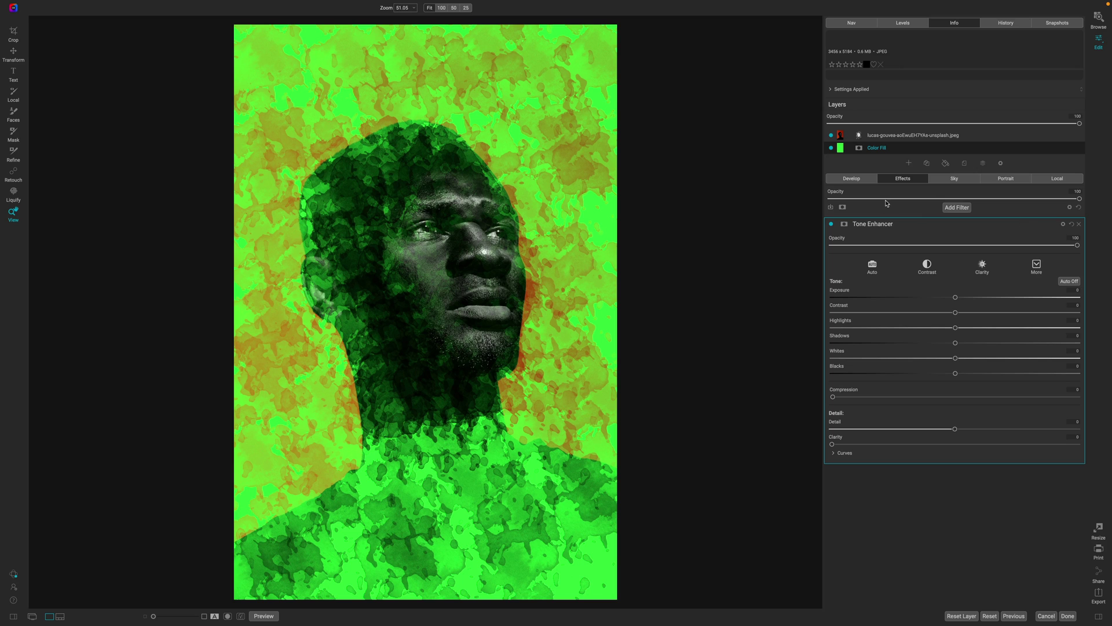
click(1079, 224)
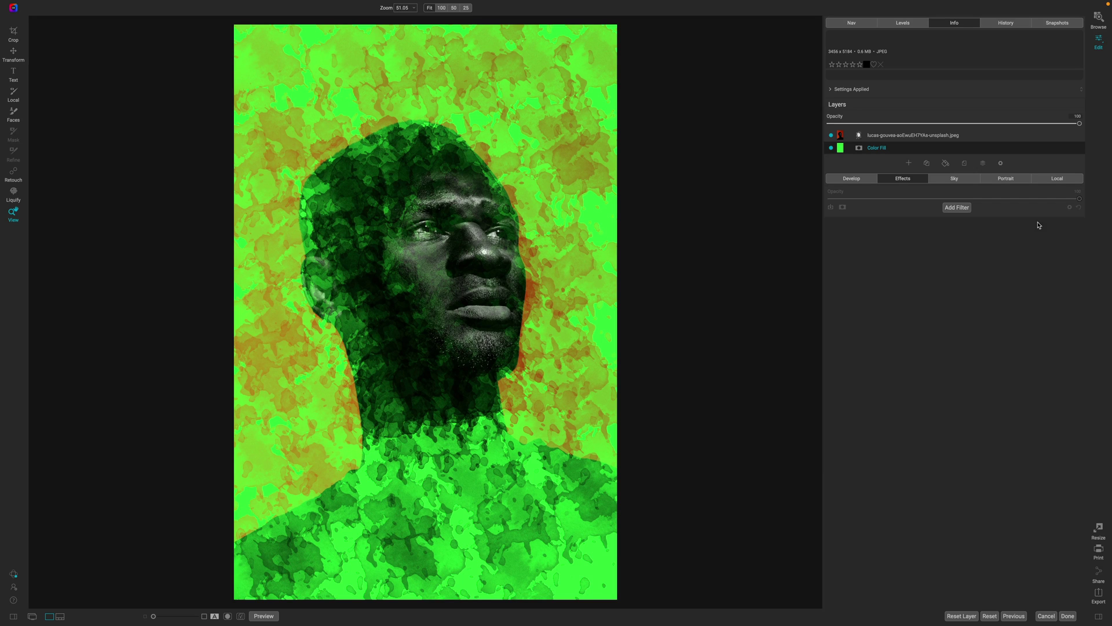
click(965, 209)
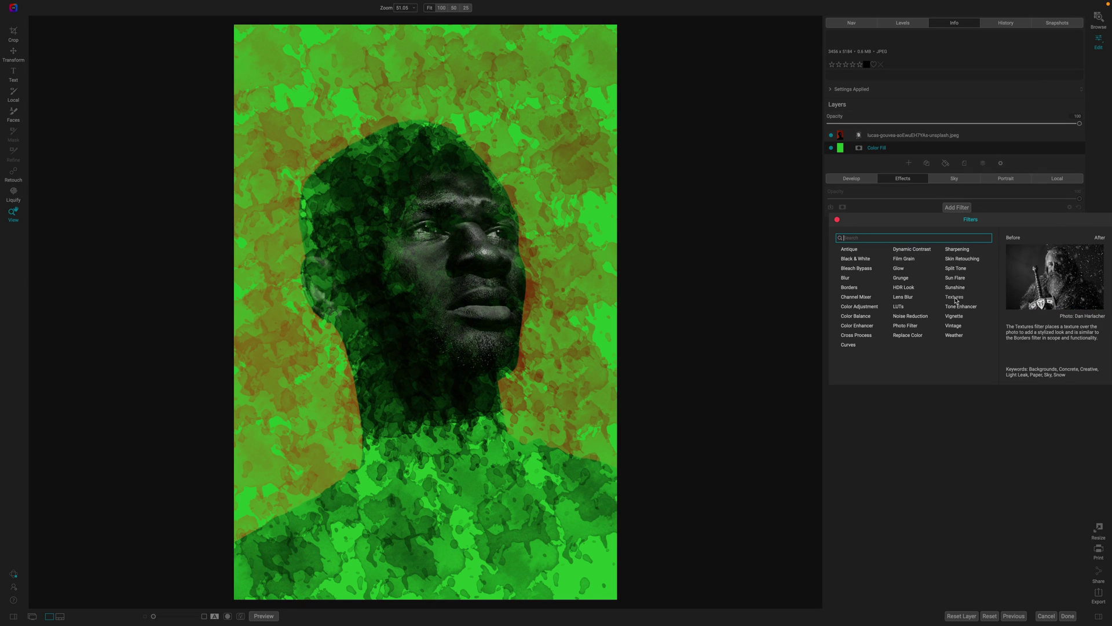
click(955, 297)
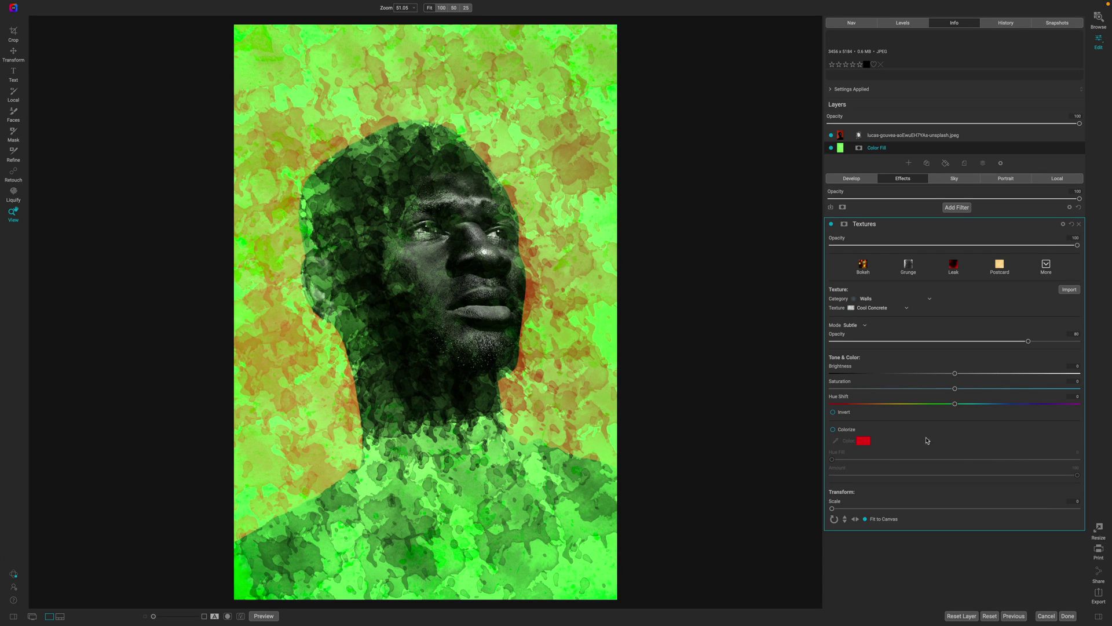
Set the texture to Cracked Paint in Replace mode with scale 59.
click(905, 310)
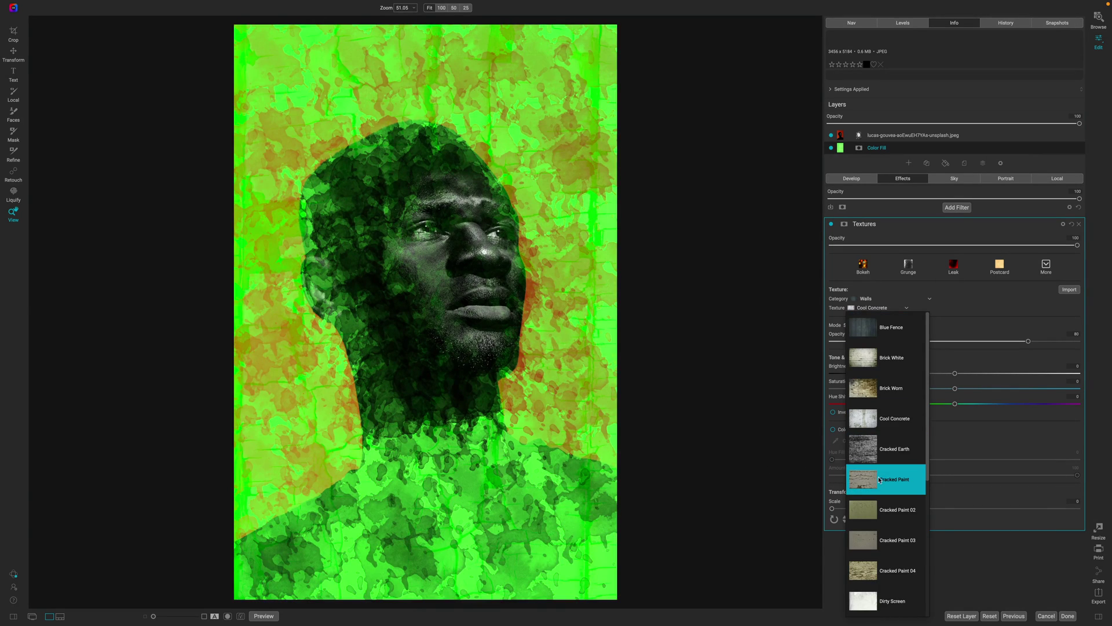
click(880, 479)
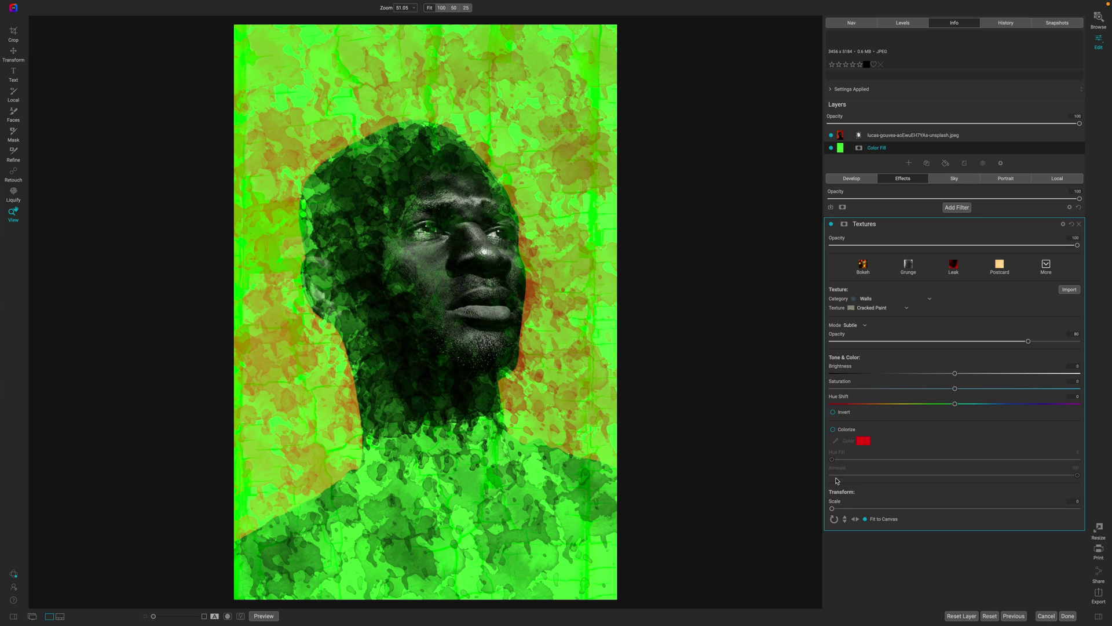
click(863, 326)
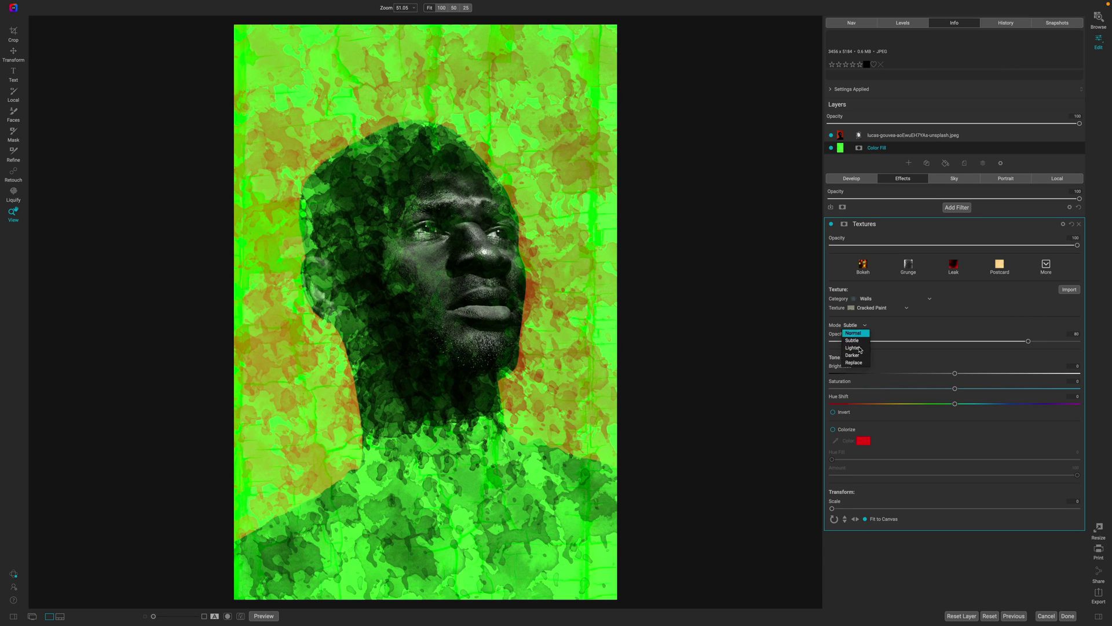
click(854, 363)
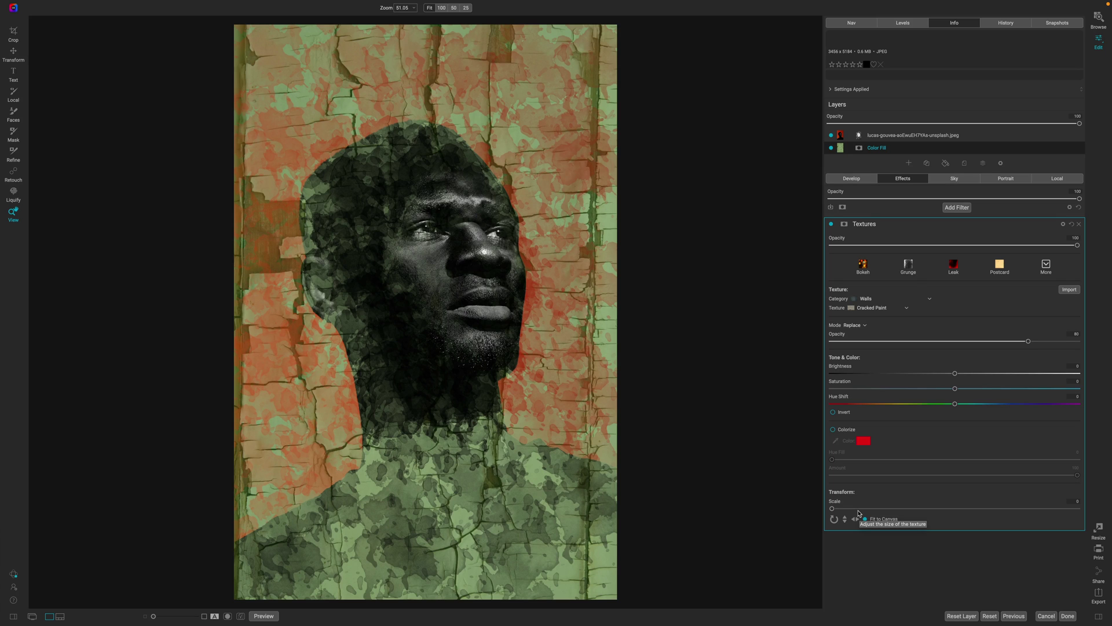
drag(859, 513, 1014, 521)
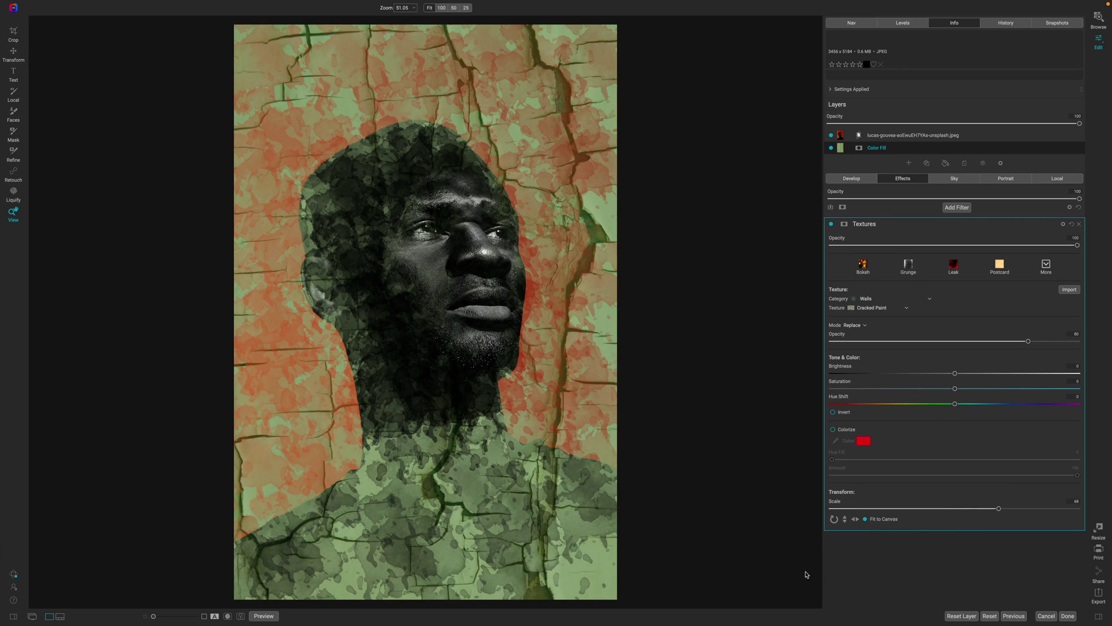